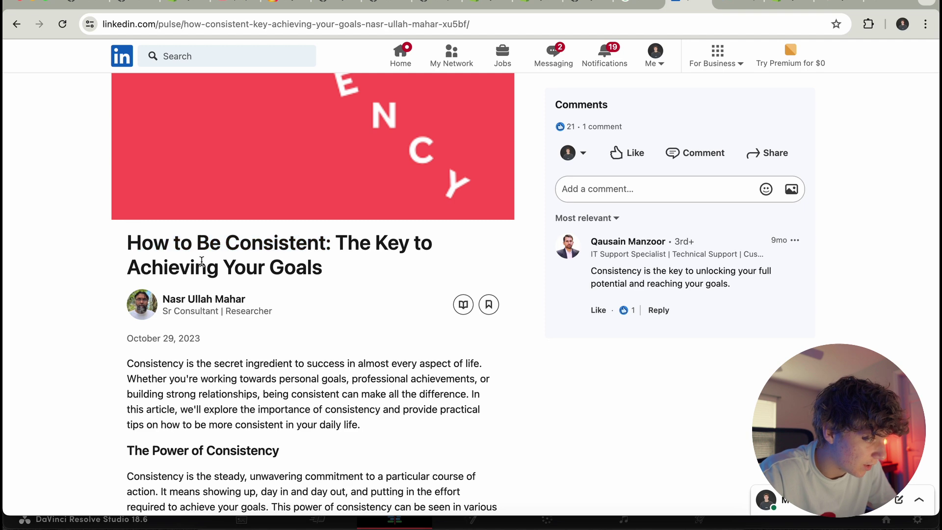
Step: Look over the LinkedIn article's headline and opening text, marking "How to Be Consistent" as the part to highlight
scroll(201, 262, "down", 4)
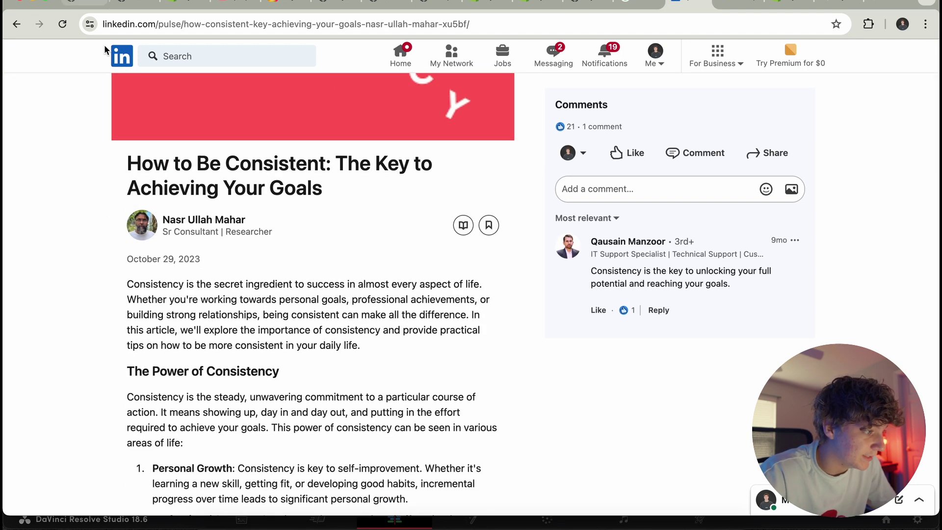
left_click_drag(127, 164, 320, 163)
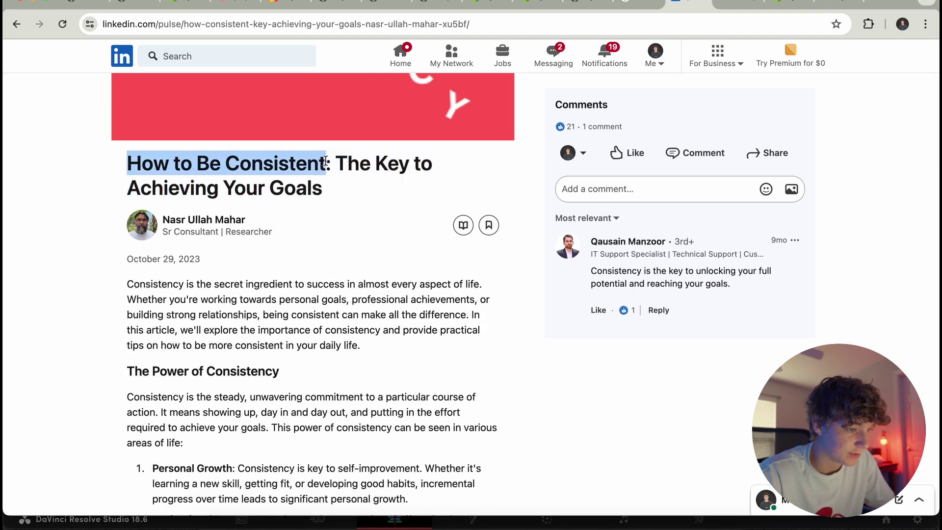
scroll(326, 161, "up", 1)
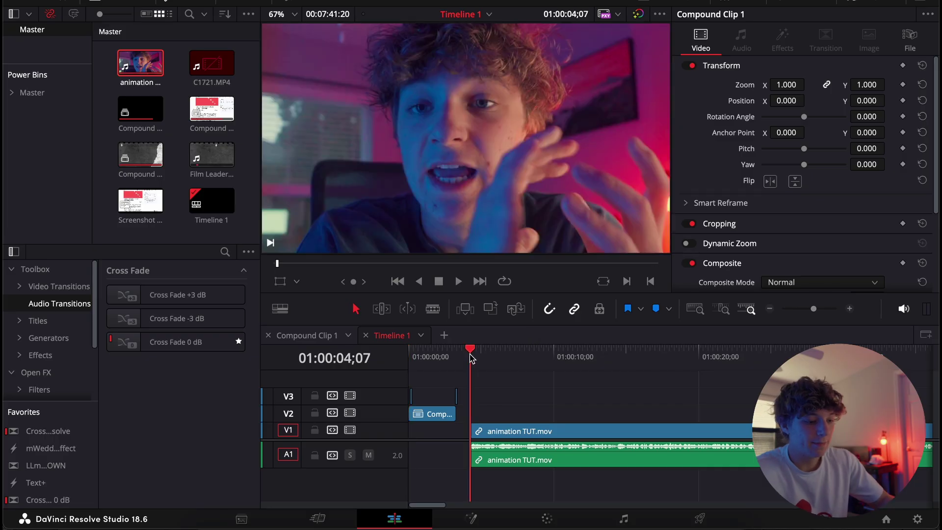
Step: In DaVinci Resolve, cut away the start of the animation TUT.mov clip, move the remainder earlier and trim its end at 01:00:11;15
left_click(510, 431)
left_click_drag(480, 355, 596, 367)
left_click(620, 425)
key("super+b")
key("BackSpace")
left_click_drag(613, 429, 539, 432)
left_click_drag(524, 361, 575, 363)
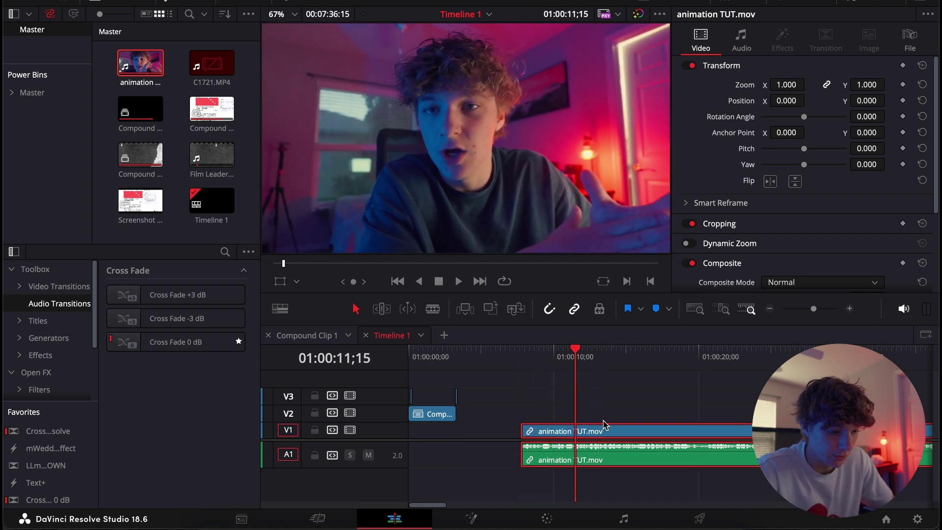
key("shift+bracketright")
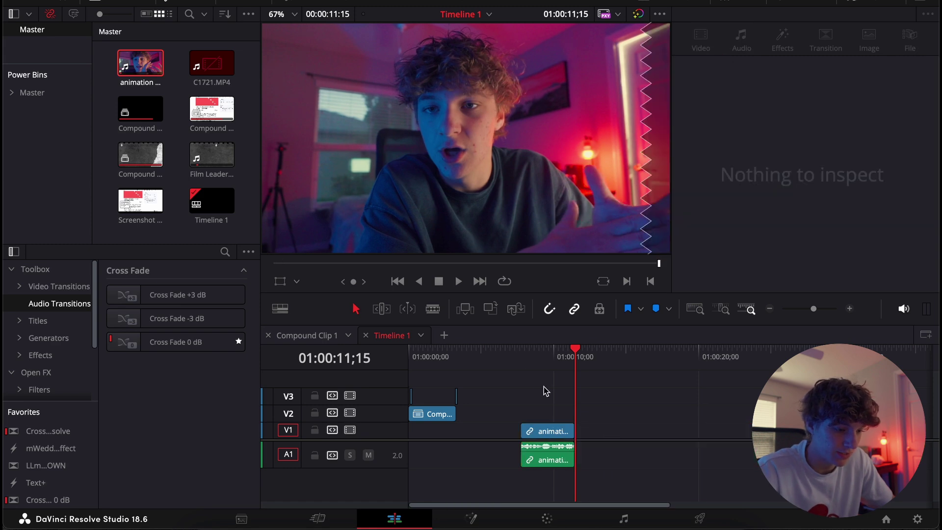
Step: Unlink the animation TUT.mov clip, delete its audio and move the video slightly earlier on V1
left_click(543, 440)
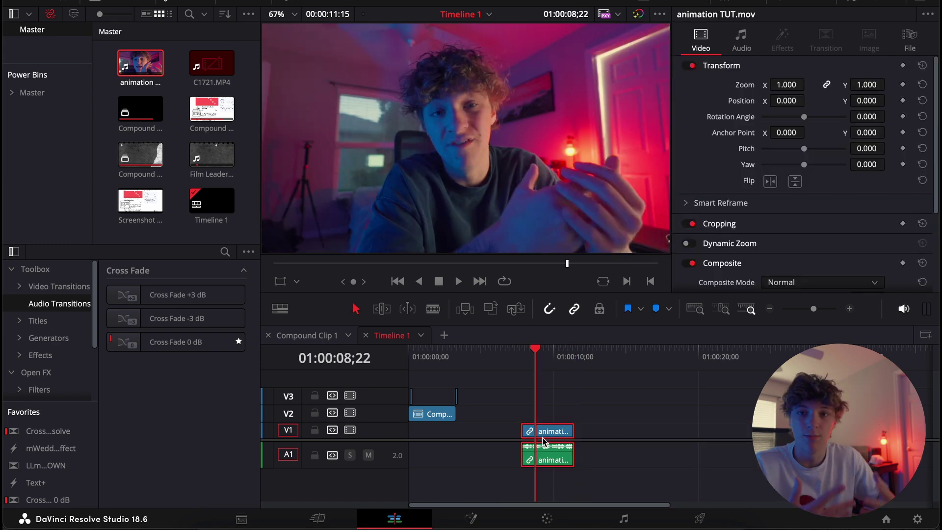
right_click(543, 441)
left_click(554, 488)
left_click(535, 449)
key("Delete")
left_click_drag(535, 432, 518, 434)
Step: Place the article screenshot on V2 above the video clip, with zoom 1.270 and position X 223, Y -34
left_click_drag(140, 200, 525, 414)
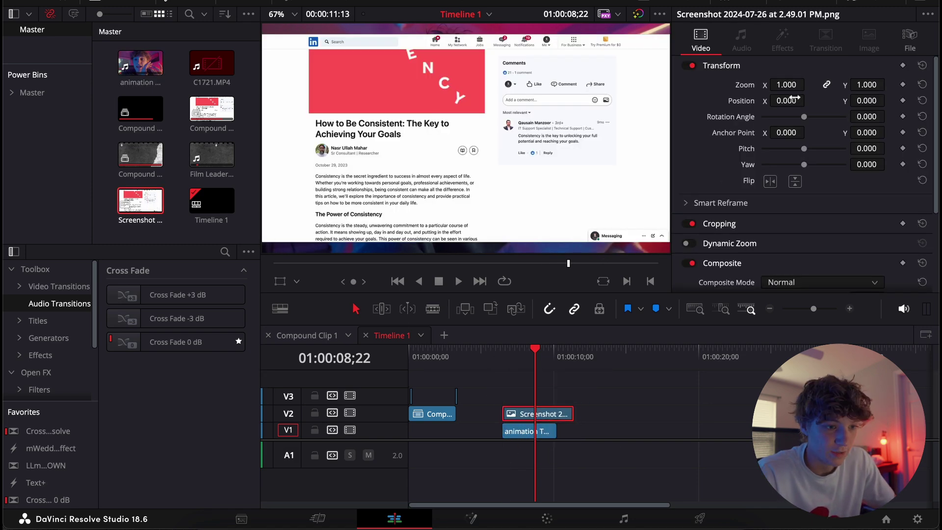
left_click_drag(786, 85, 889, 101)
left_click_drag(866, 101, 852, 100)
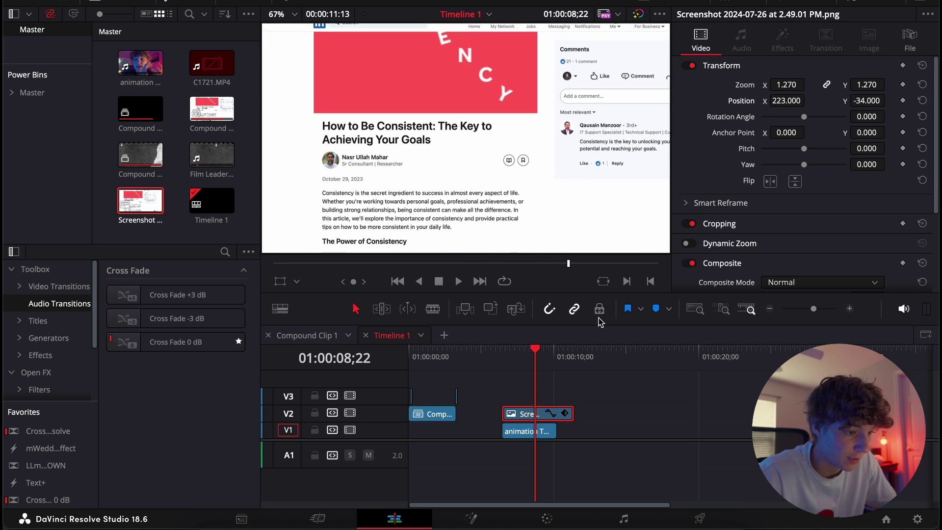
Step: Trim the screenshot to the length of the video clip below and convert it into a compound clip
scroll(542, 397, "up", 3)
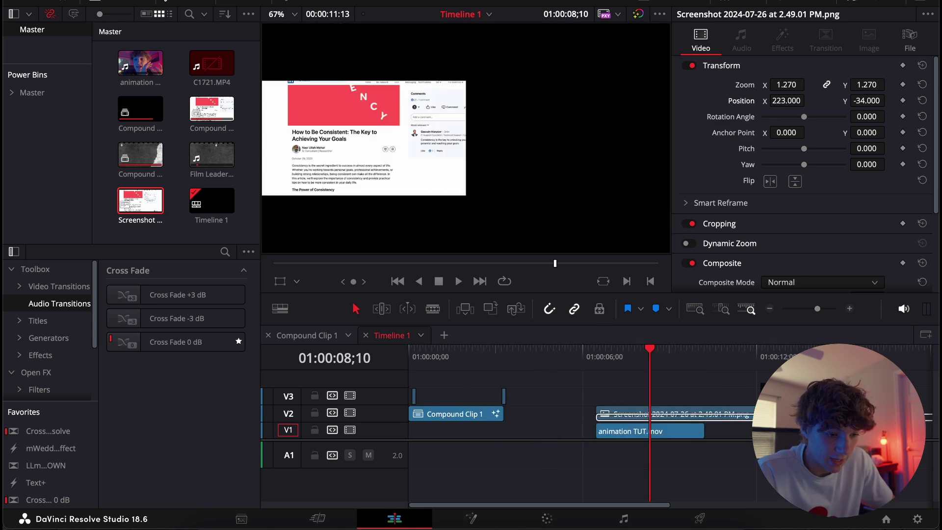
left_click_drag(689, 366, 677, 414)
left_click_drag(686, 367, 653, 413)
right_click(652, 416)
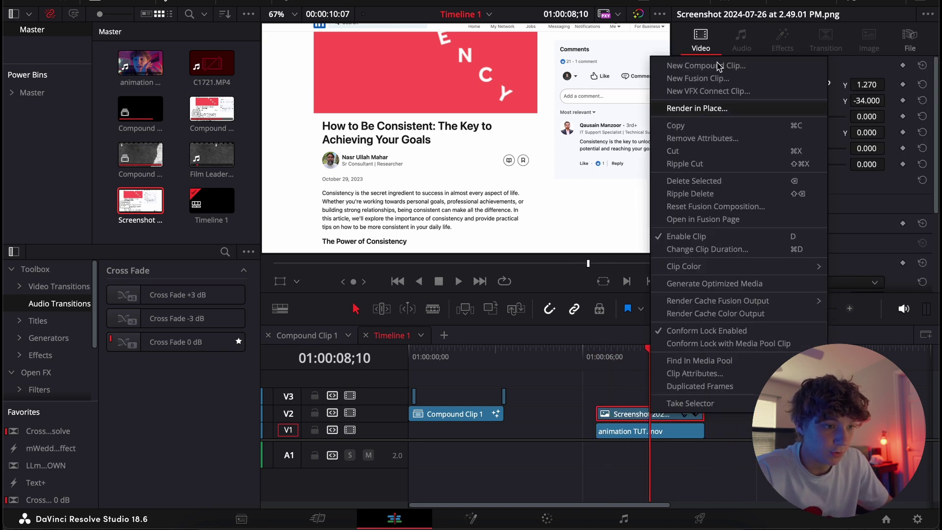
left_click(706, 66)
left_click(558, 305)
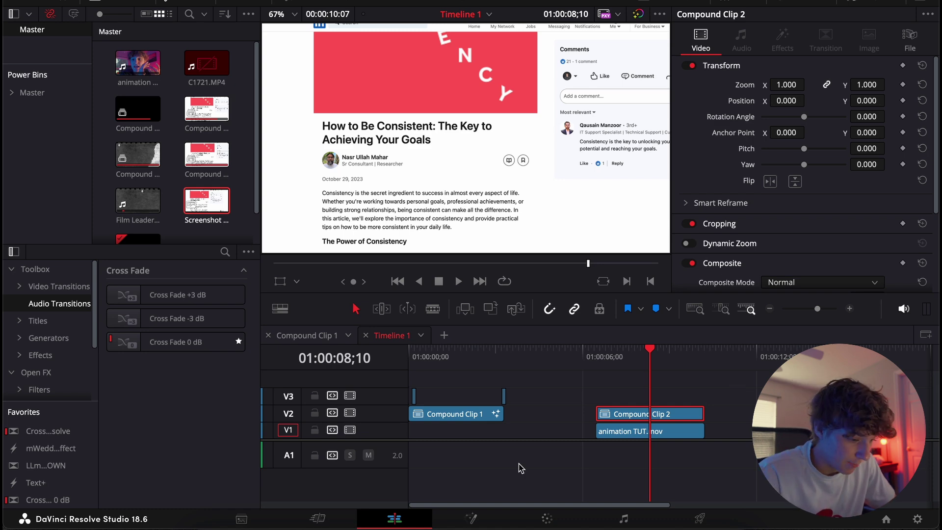
Step: Open the compound clip in Fusion, merge a Background node over MediaIn1 and arrange the nodes
left_click(475, 521)
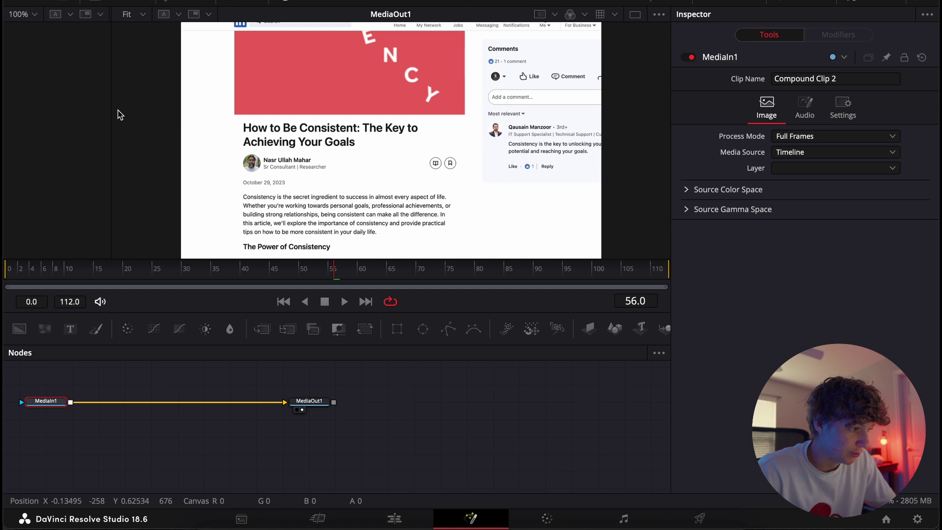
left_click_drag(111, 105, 59, 136)
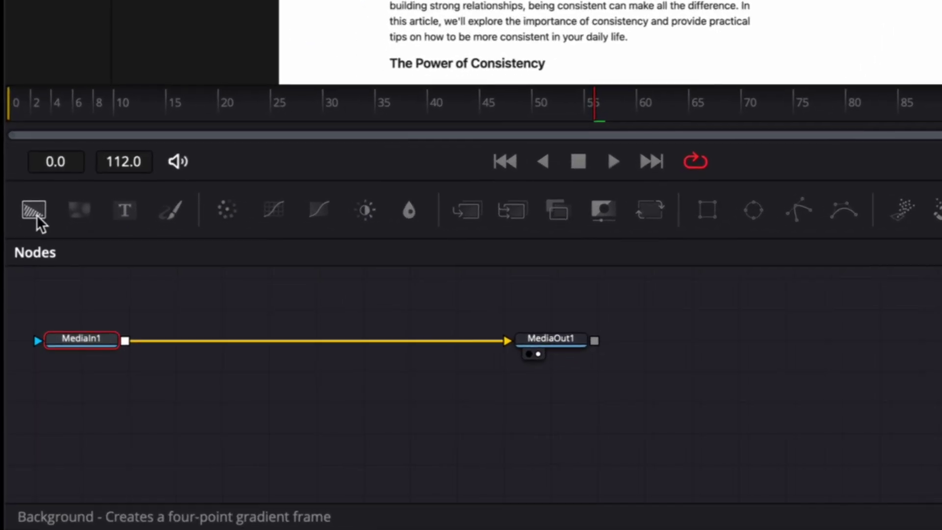
left_click(19, 329)
left_click_drag(89, 373, 192, 278)
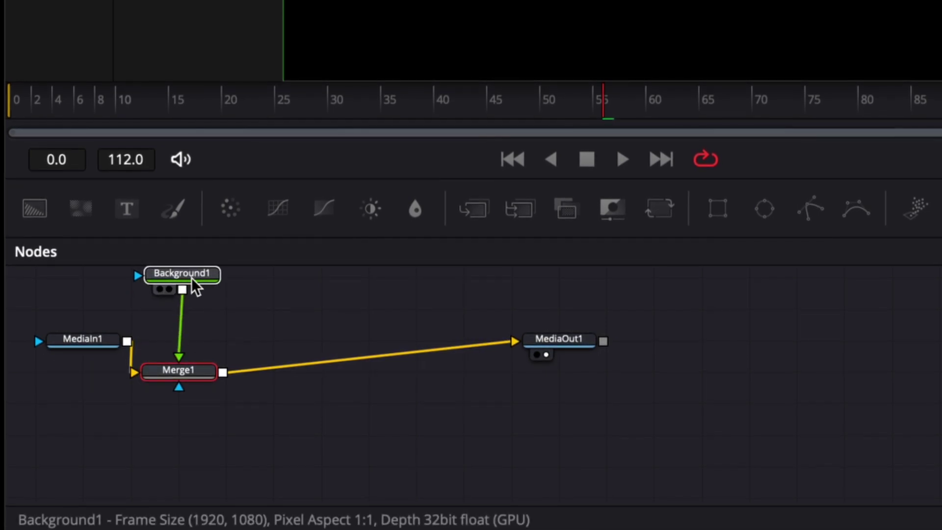
left_click(100, 340)
left_click_drag(64, 289, 552, 416)
left_click_drag(560, 350, 657, 387)
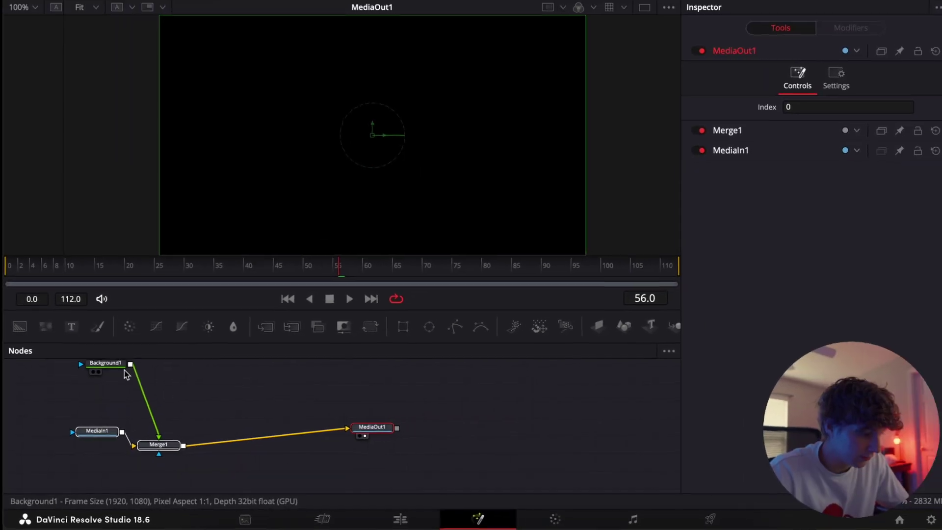
left_click_drag(221, 276, 328, 332)
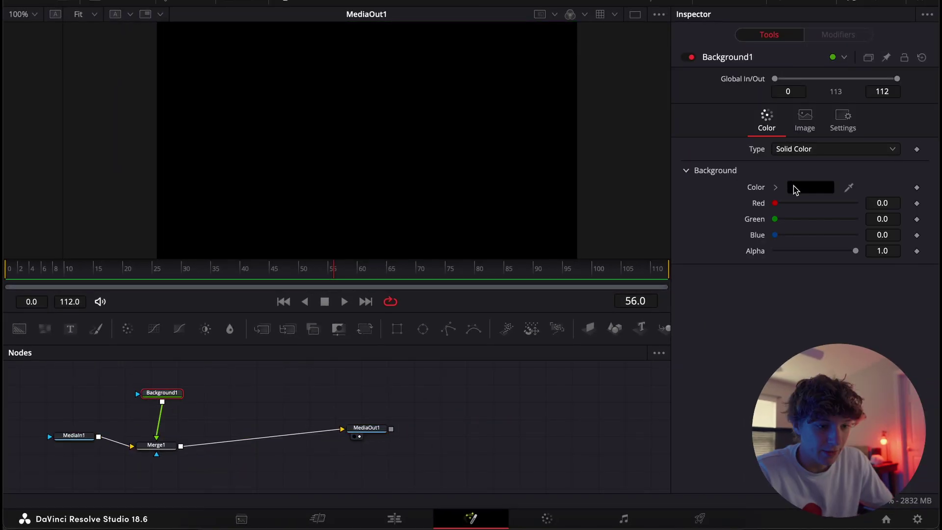
Step: Set the Background1 colour to bright yellow, with red 1.0, green 0.976470 and blue 0.180392
left_click(798, 189)
left_click_drag(73, 452, 20, 451)
mouse_move(81, 371)
left_mouse_down()
mouse_move(92, 338)
mouse_move(108, 329)
left_mouse_up()
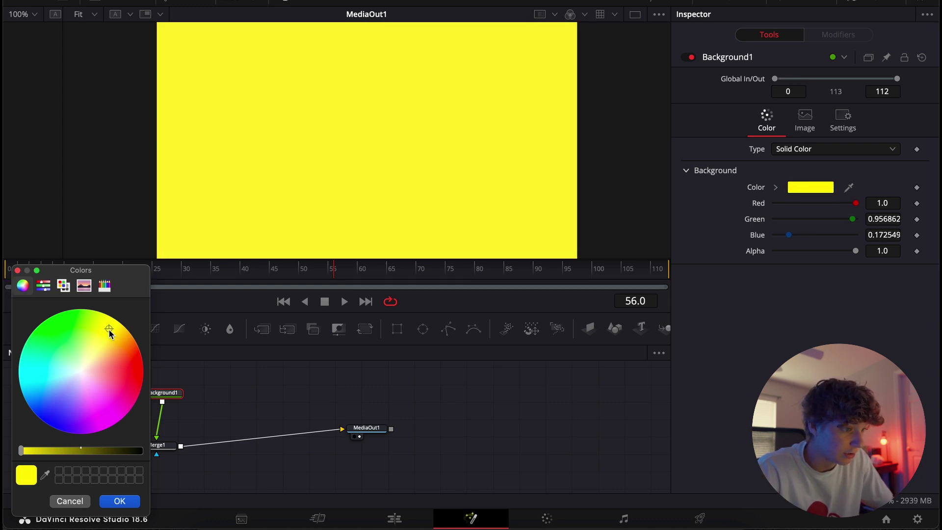
left_click(119, 501)
Step: Set the apply mode of Merge1 to Linear Burn
left_click(169, 445)
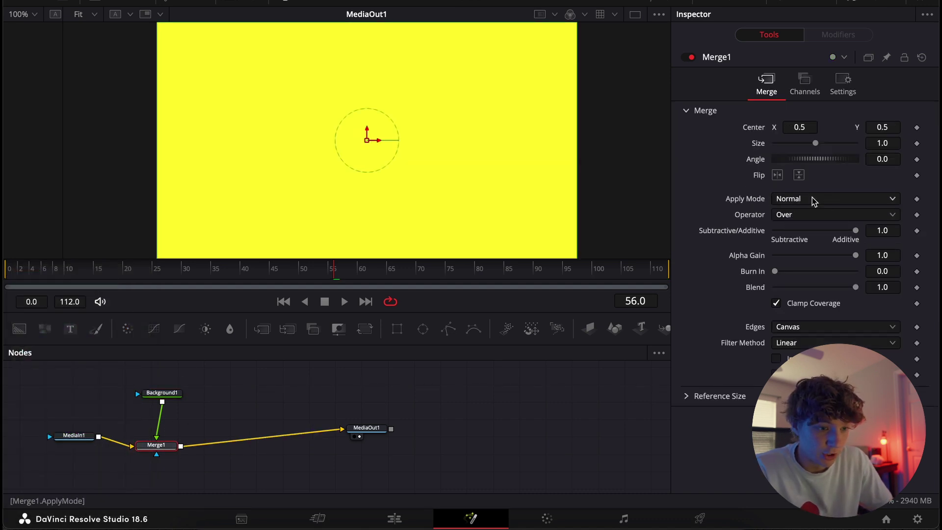
left_click(791, 200)
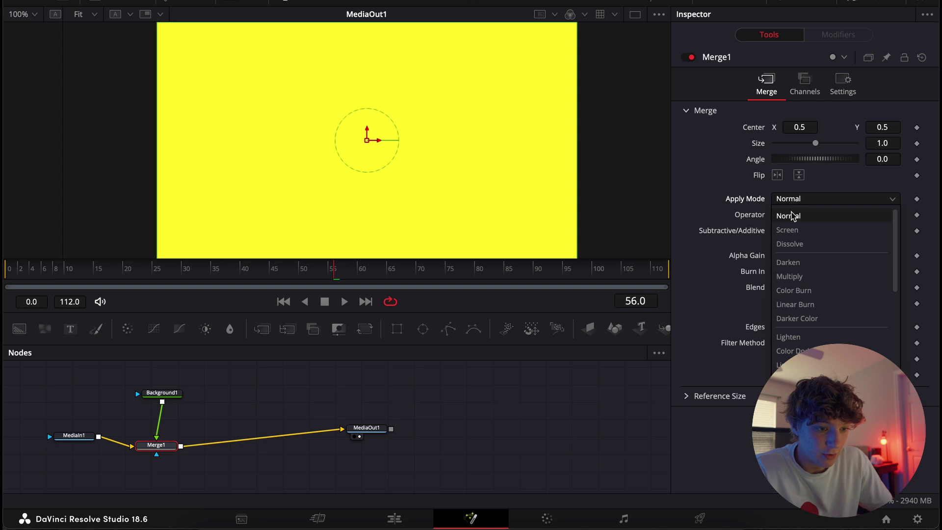
left_click(800, 305)
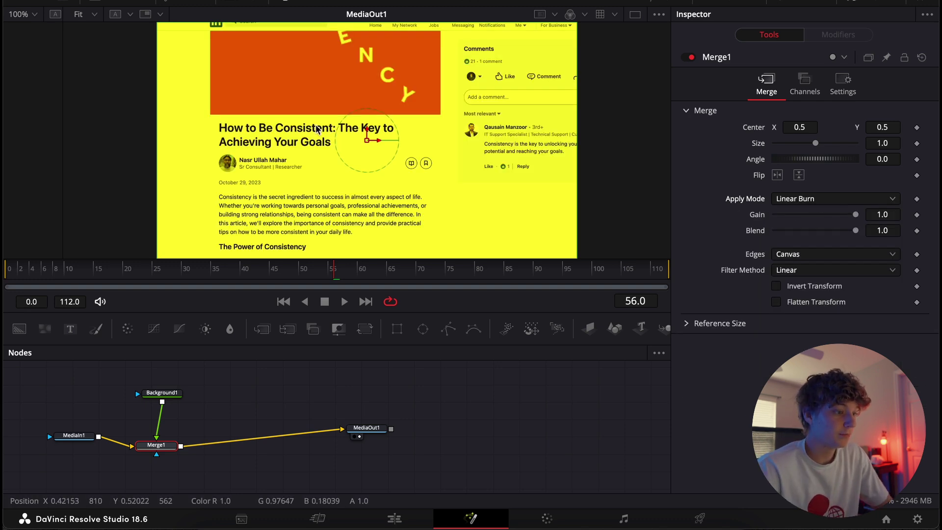
Step: Move Background1 closer to Merge1 and mask it with a Rectangle node
left_click(162, 393)
left_click_drag(162, 393, 162, 414)
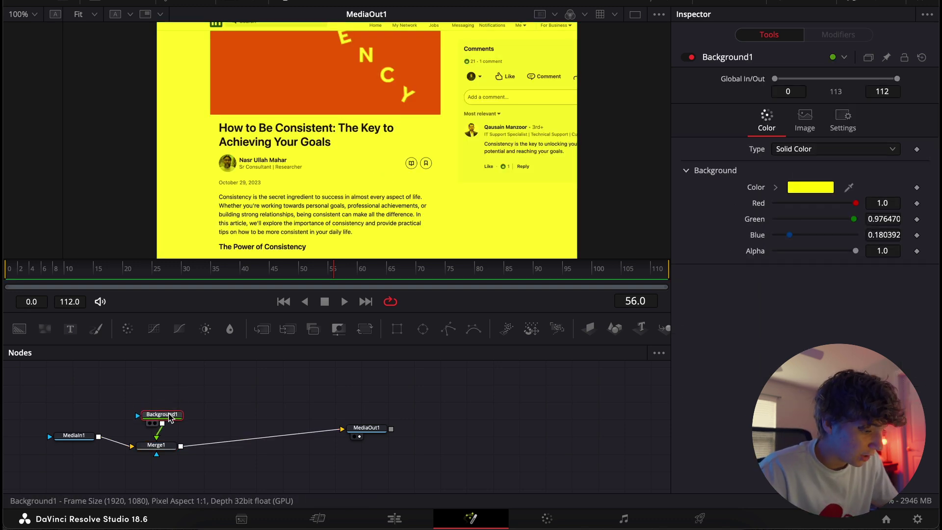
left_click(397, 329)
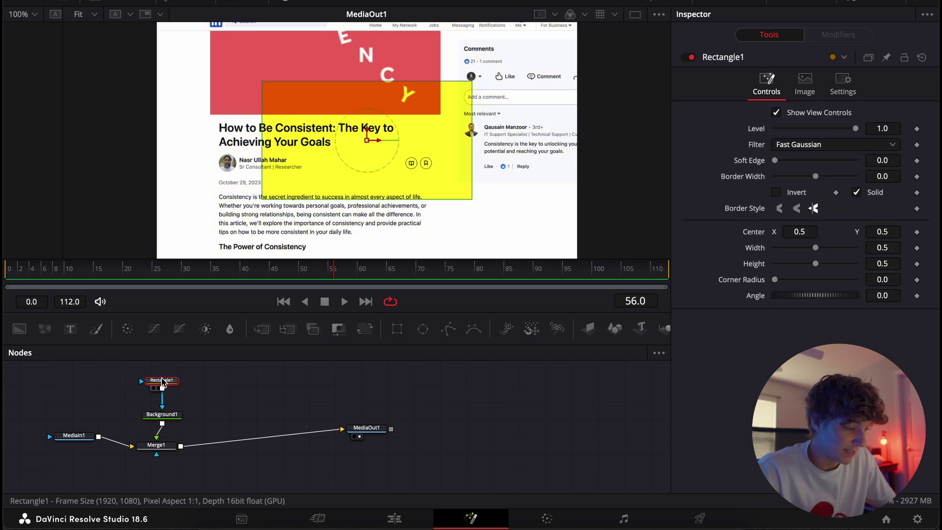
Step: Fit the rectangle mask around the headline's first line, about 0.421 wide and 0.058 high, centred at about X 0.357, Y 0.551
left_click_drag(264, 86, 295, 131)
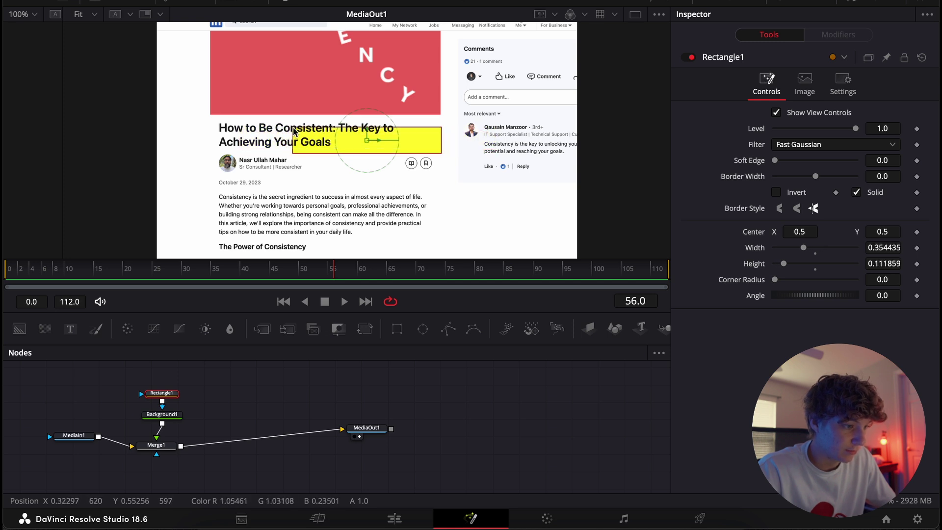
left_click_drag(366, 143, 287, 128)
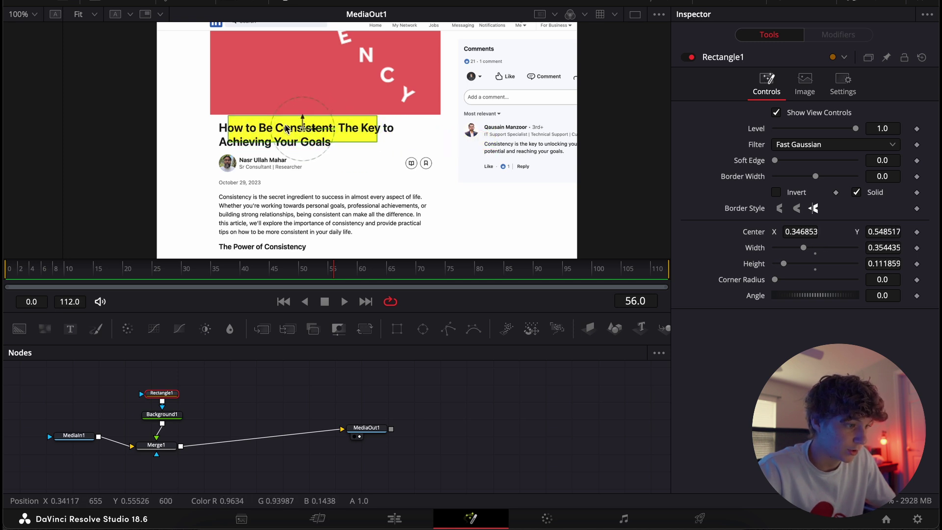
left_click_drag(231, 117, 216, 126)
left_click_drag(302, 133, 308, 133)
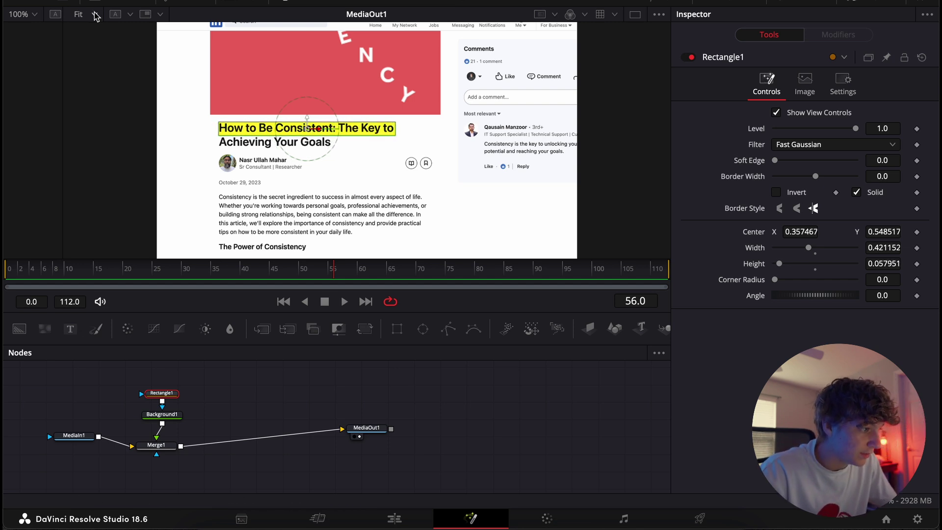
left_click(36, 16)
left_click(36, 75)
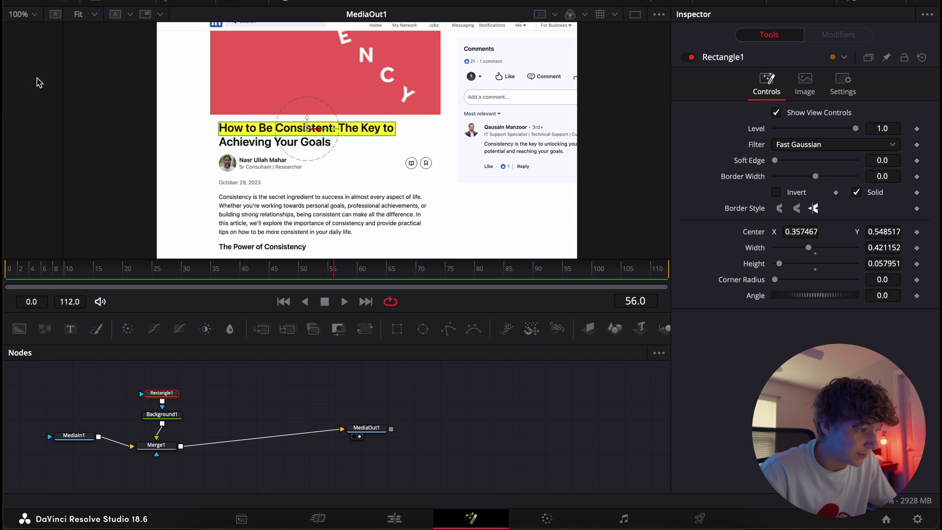
scroll(252, 183, "left", 3)
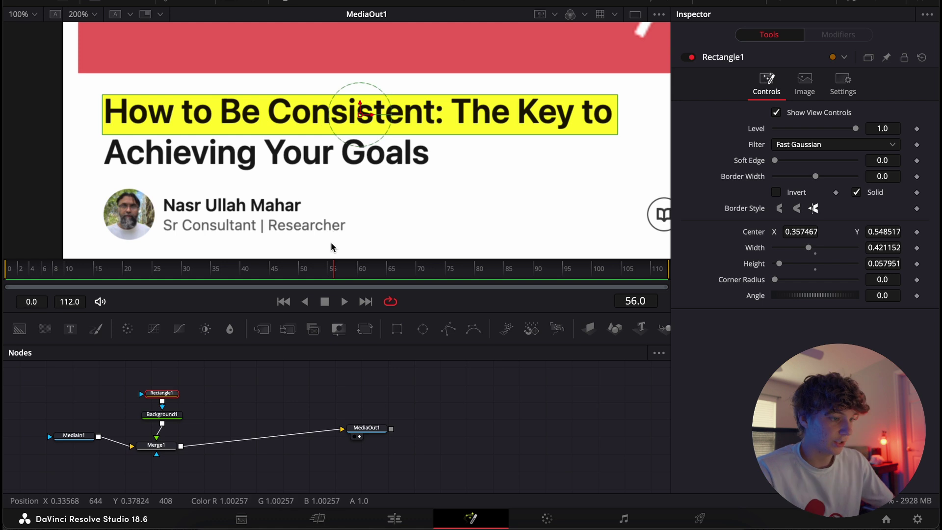
left_click_drag(360, 114, 360, 112)
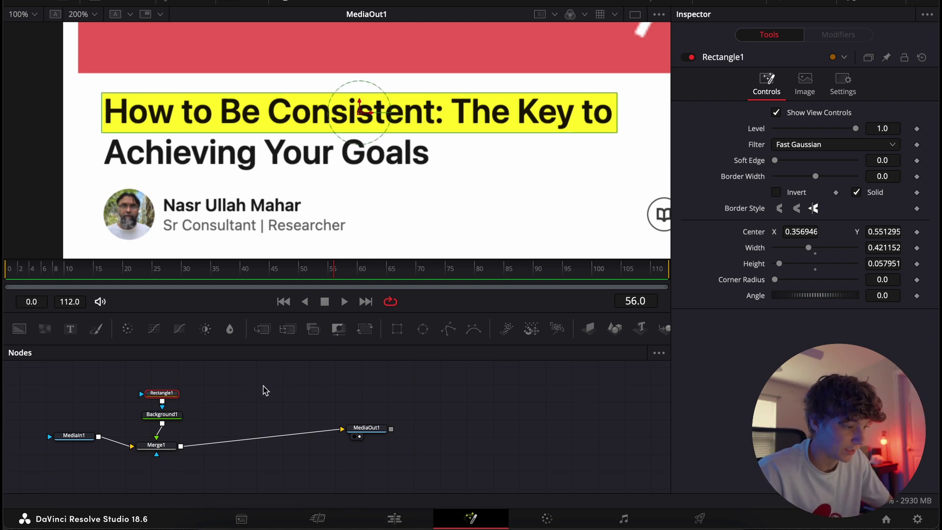
Step: Duplicate the Rectangle1, Background1 and Merge1 nodes and insert the copied merge between Merge1 and MediaOut1
left_click_drag(213, 384, 145, 465)
key("ctrl+c")
key("ctrl+v")
scroll(337, 436, "down", 2)
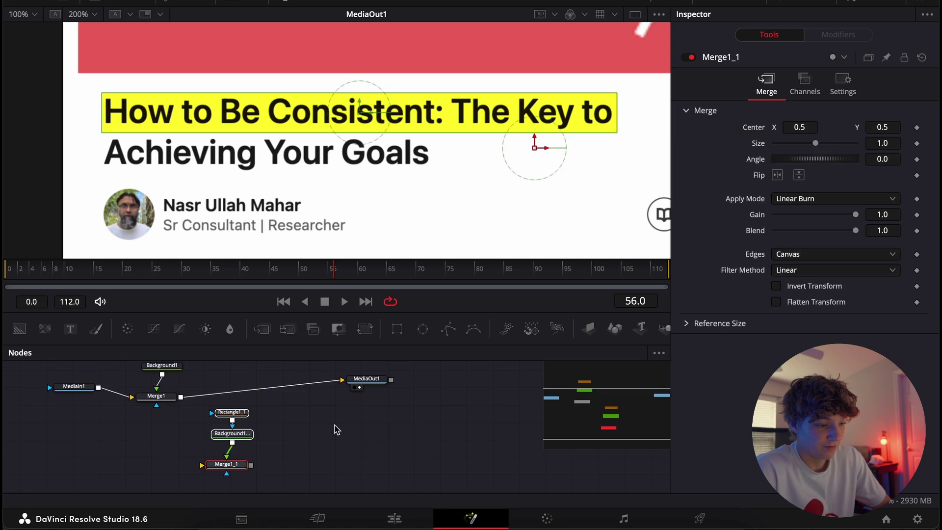
left_click_drag(244, 468, 247, 399)
scroll(246, 396, "up", 2)
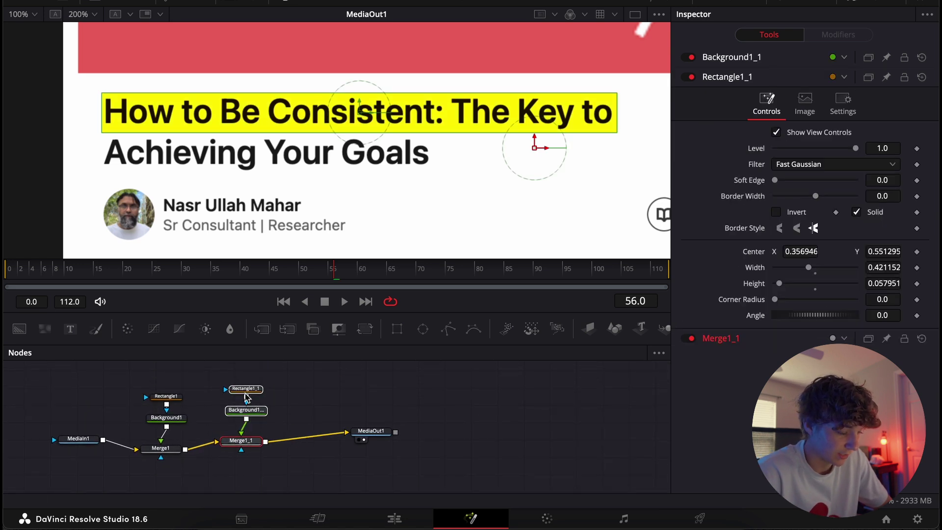
Step: Fit the copied rectangle around the headline's second line, about 0.274 wide and 0.054 high, centred at about X 0.284, Y 0.497
left_click_drag(360, 114, 361, 154)
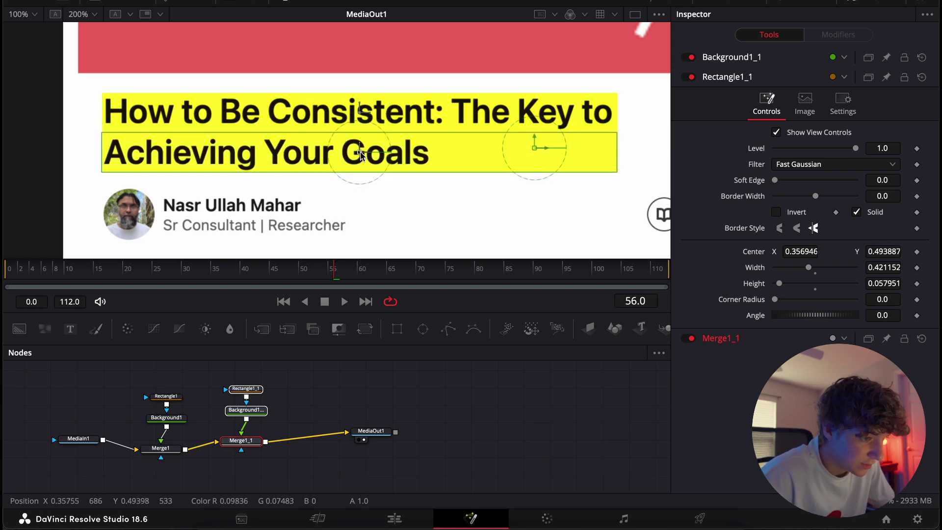
left_click_drag(617, 133, 531, 138)
left_click_drag(360, 151, 272, 152)
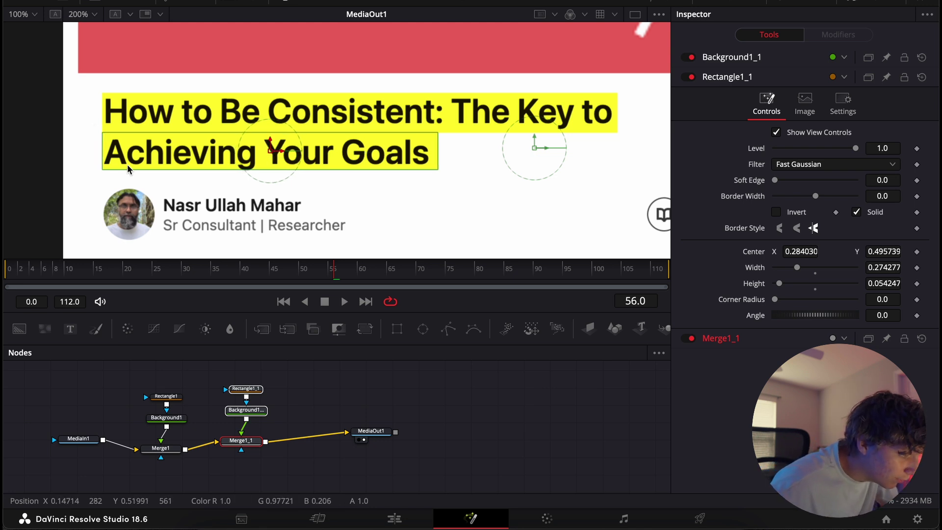
left_click(418, 403)
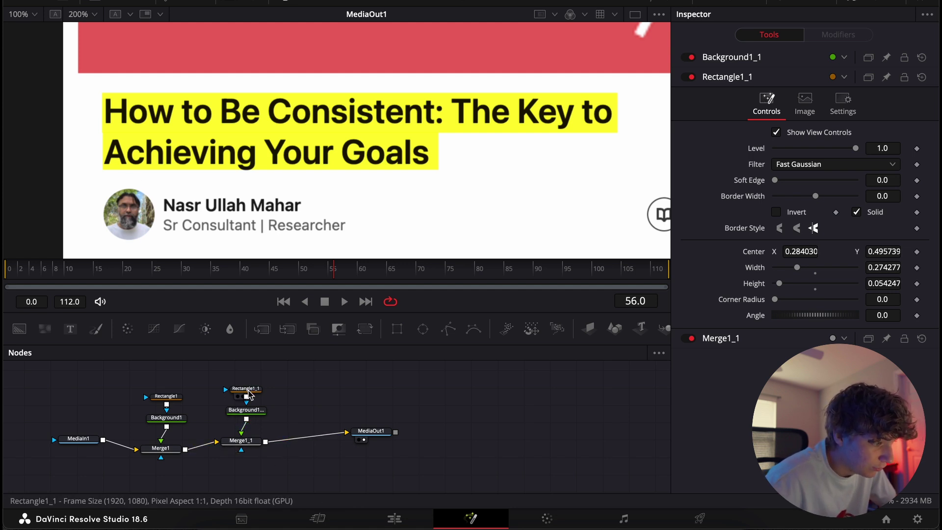
left_click(249, 391)
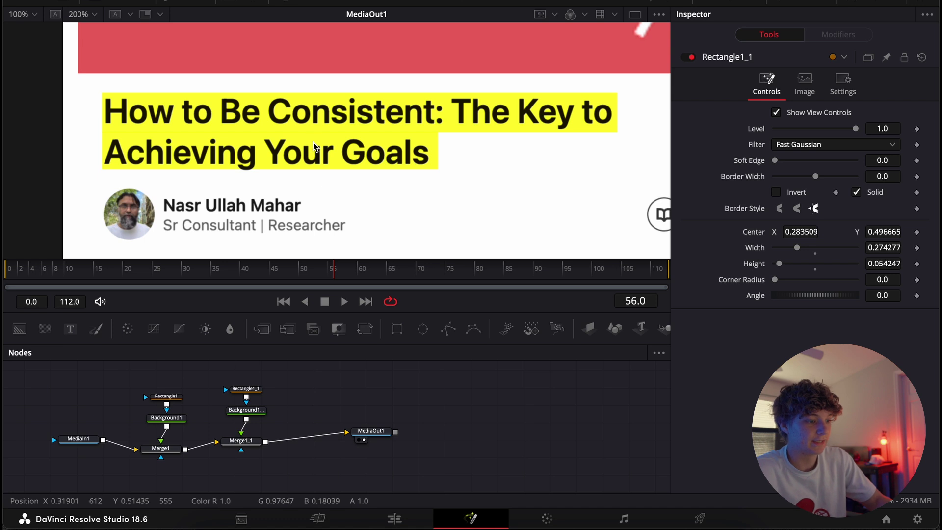
Step: Move both Rectangle and Background node pairs farther above their Merge nodes
left_click_drag(229, 383, 252, 395)
left_click_drag(137, 380, 166, 402)
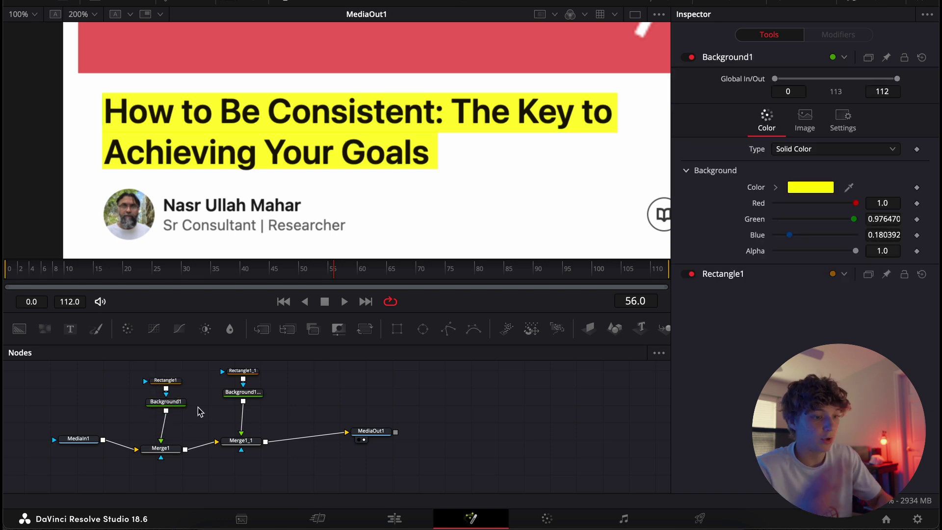
Step: Duplicate the Rectangle1 node and connect the copy to Merge1's effect mask input
left_click(174, 381)
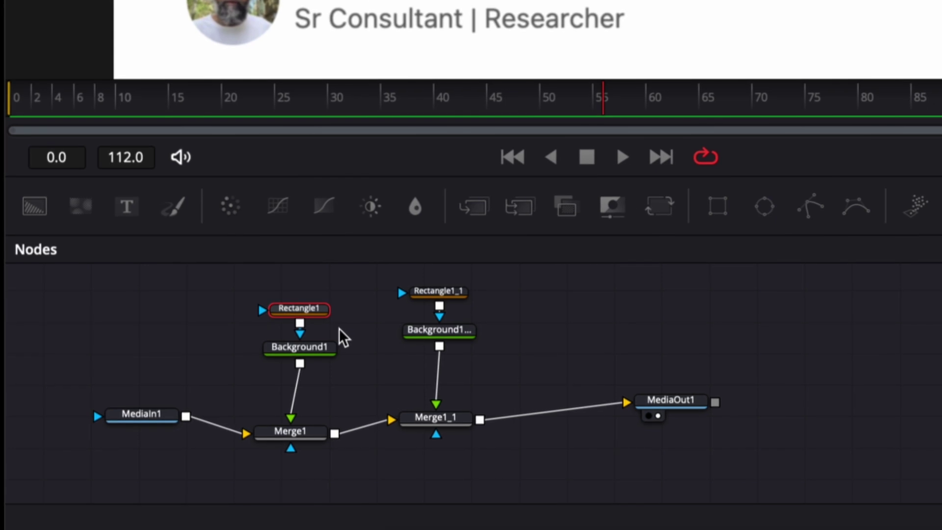
left_click(187, 348)
key("ctrl+v")
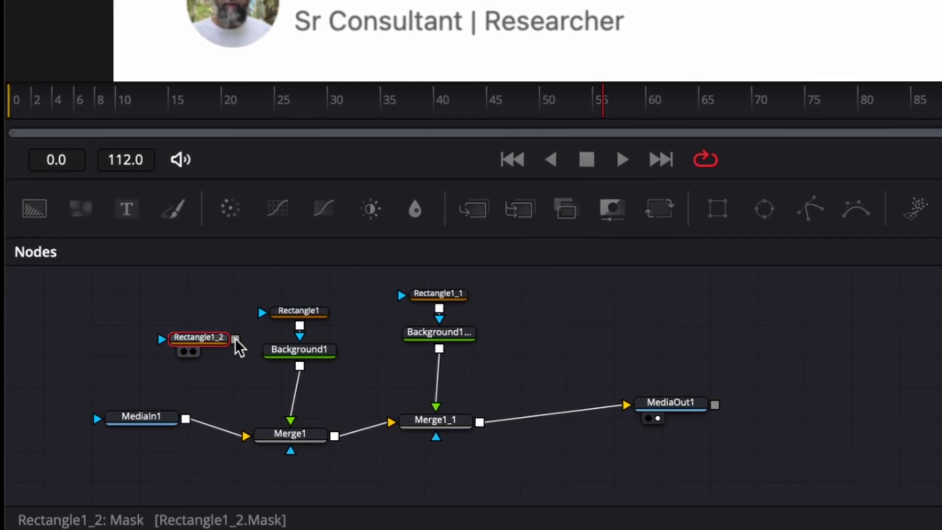
left_click_drag(236, 339, 290, 449)
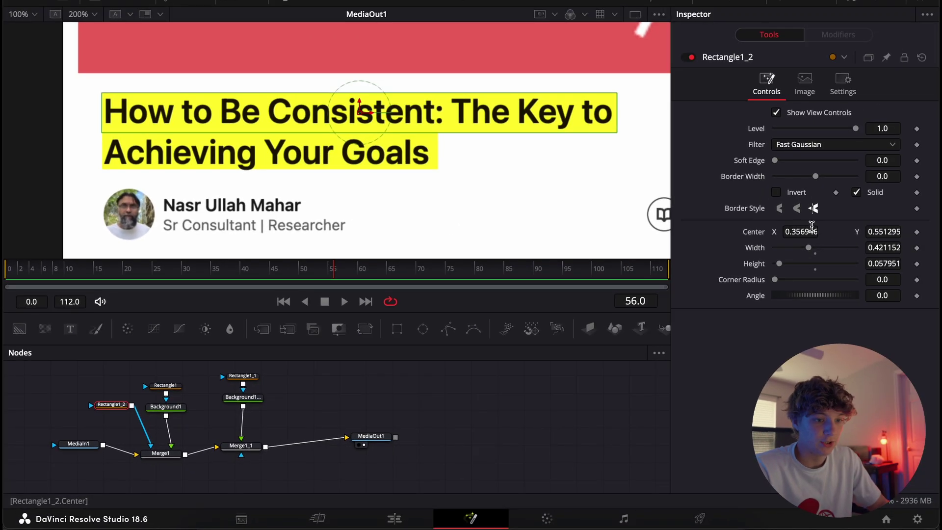
Step: At frame 15, shift the new mask rectangle left of the headline's first line, Center X about -0.065, and keyframe its center
left_click_drag(908, 200, 653, 201)
left_click_drag(801, 232, 811, 241)
left_click(35, 269)
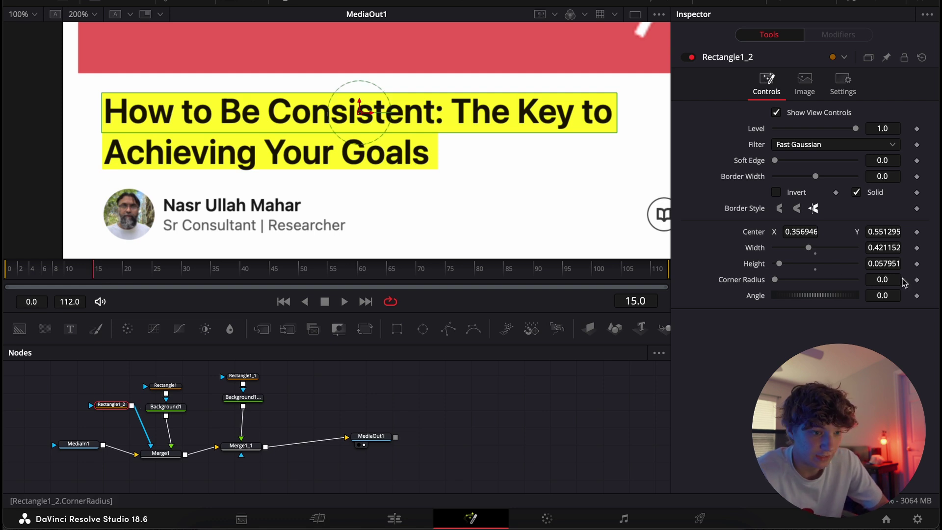
left_click_drag(803, 232, 538, 236)
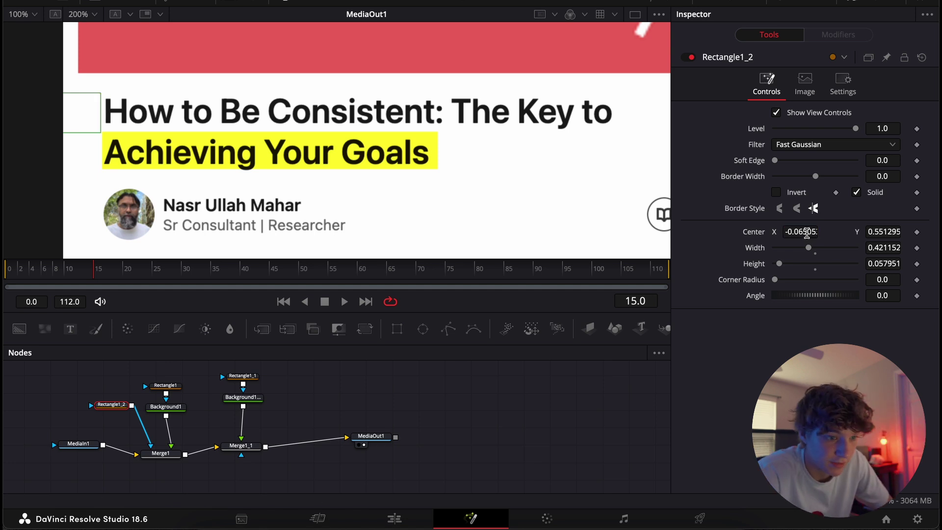
left_click(916, 232)
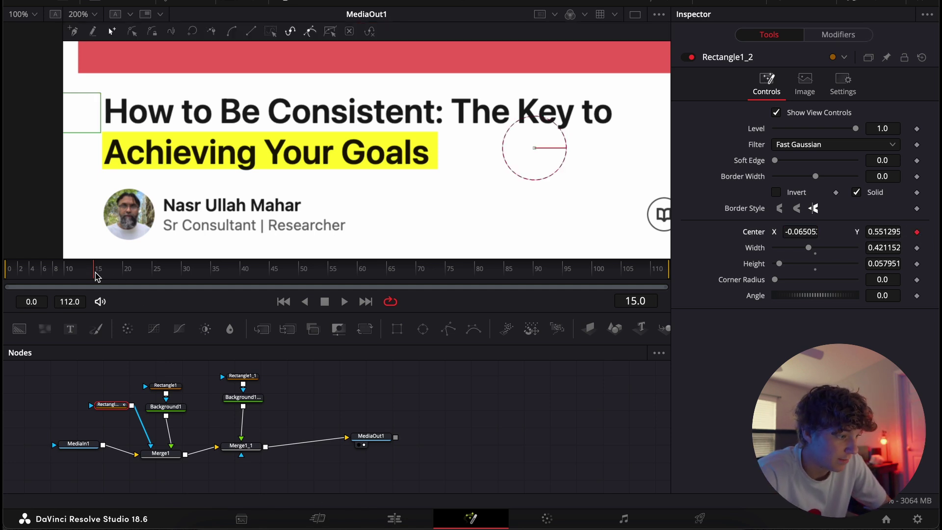
Step: Move the playhead to frame 41
left_click_drag(96, 276, 247, 274)
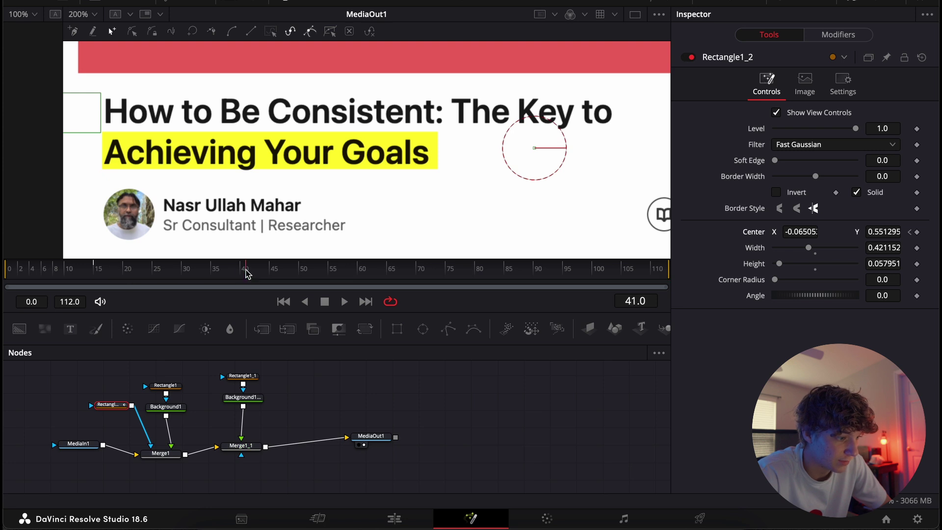
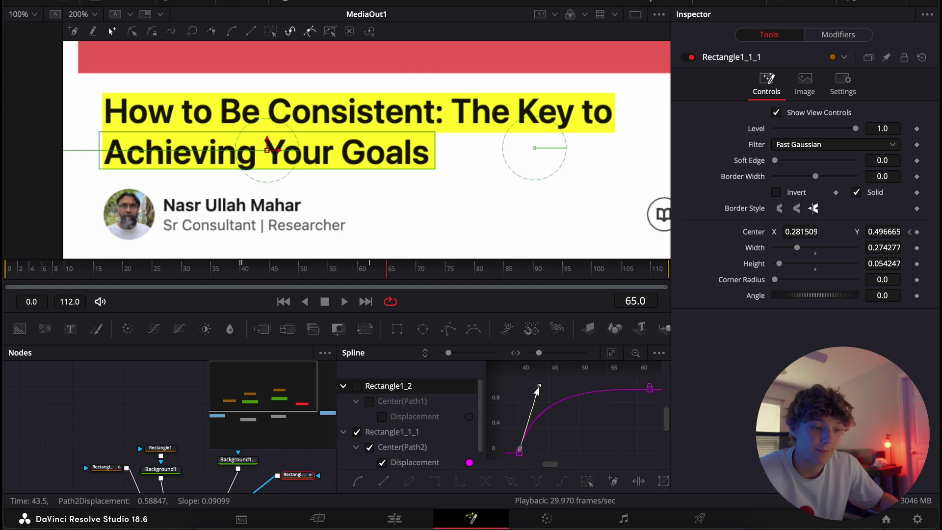
Step: Reshape the start keyframe's easing handle on Rectangle1_1_1's displacement curve and play back the second line's highlight
left_click_drag(538, 389, 556, 401)
left_click_drag(361, 268, 199, 265)
key("space")
key("space")
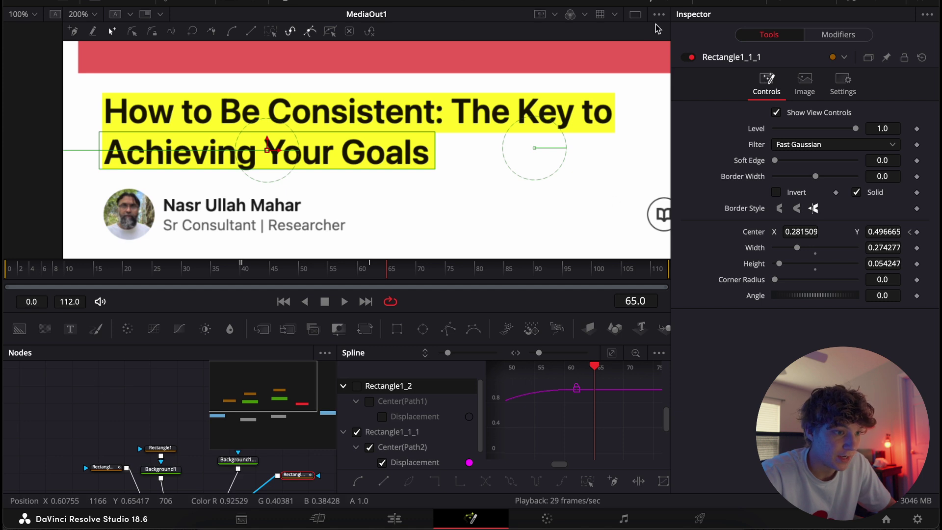
Step: Hide the spline editor, fit the whole frame in the viewer, and play the highlight animation with no node selected
left_click(659, 3)
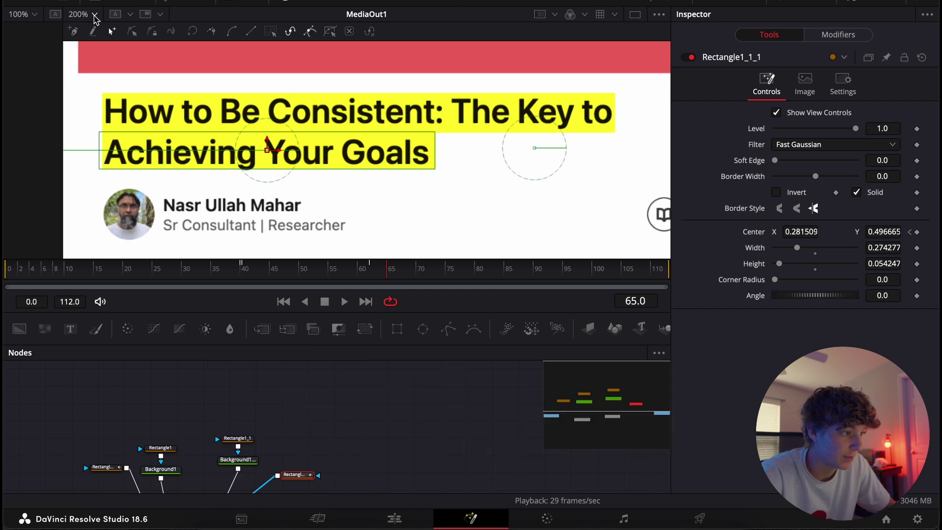
left_click(95, 14)
left_click(86, 31)
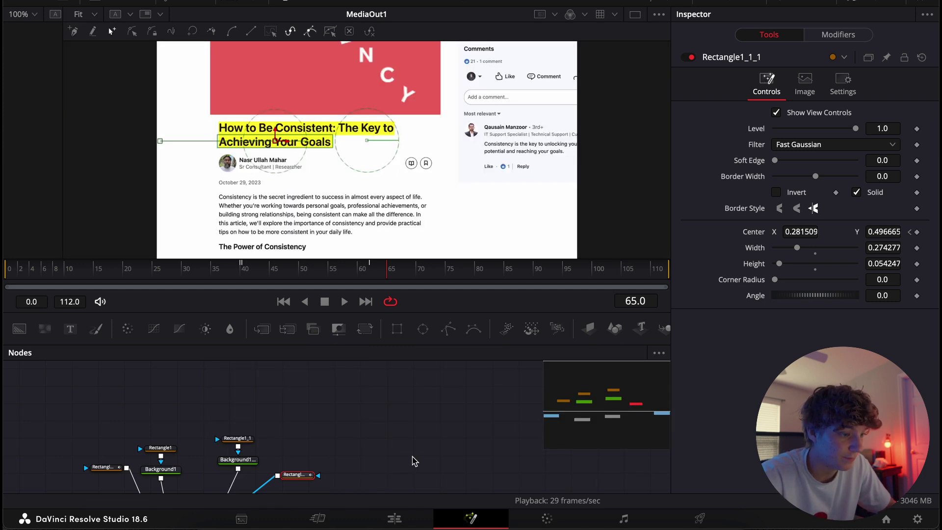
left_click(407, 406)
left_click(395, 268)
left_click(59, 276)
key("space")
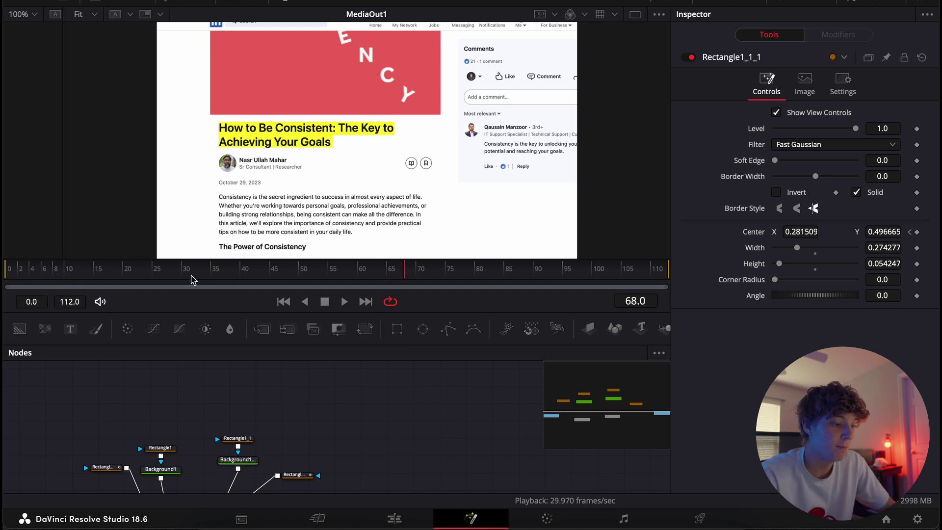
Step: Move MediaOut1 farther along the node chain and insert a Radial Blur node after Merge1_1
scroll(336, 491, "down", 5)
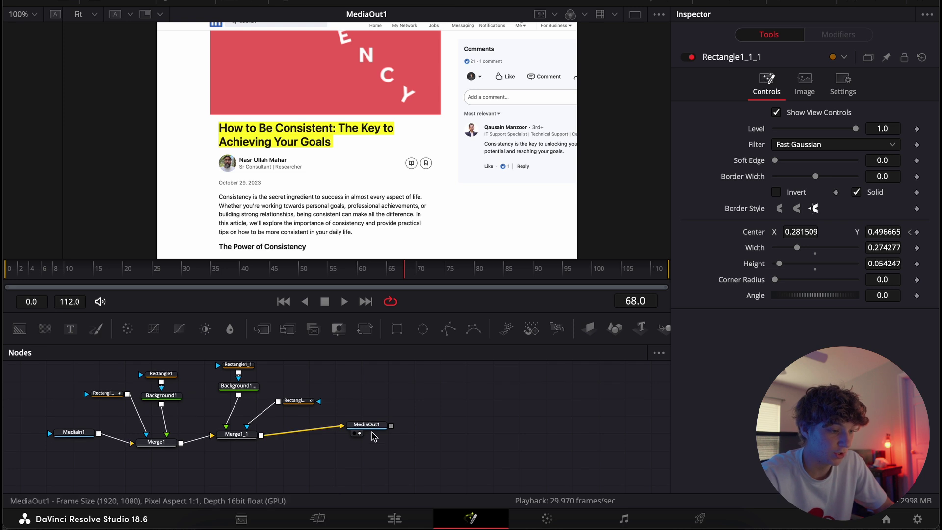
left_click_drag(416, 433, 444, 434)
left_click(242, 437)
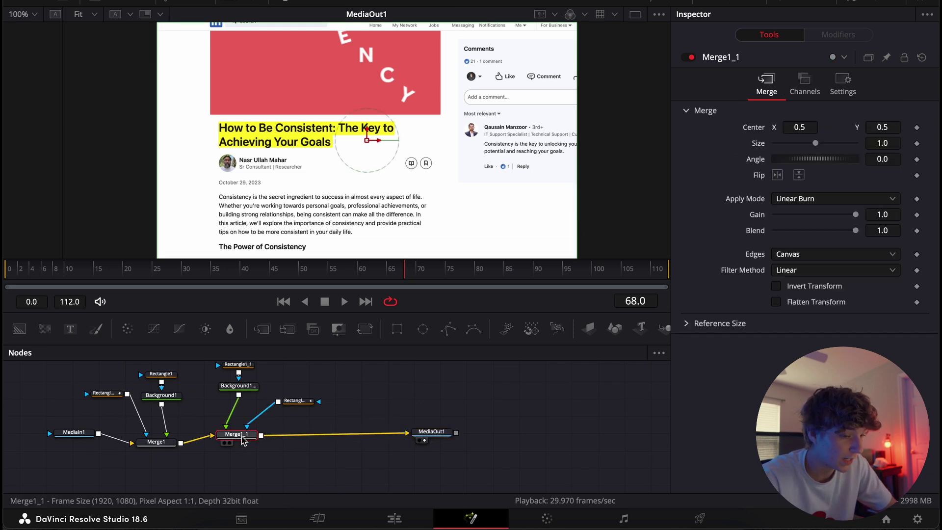
key("shift+space")
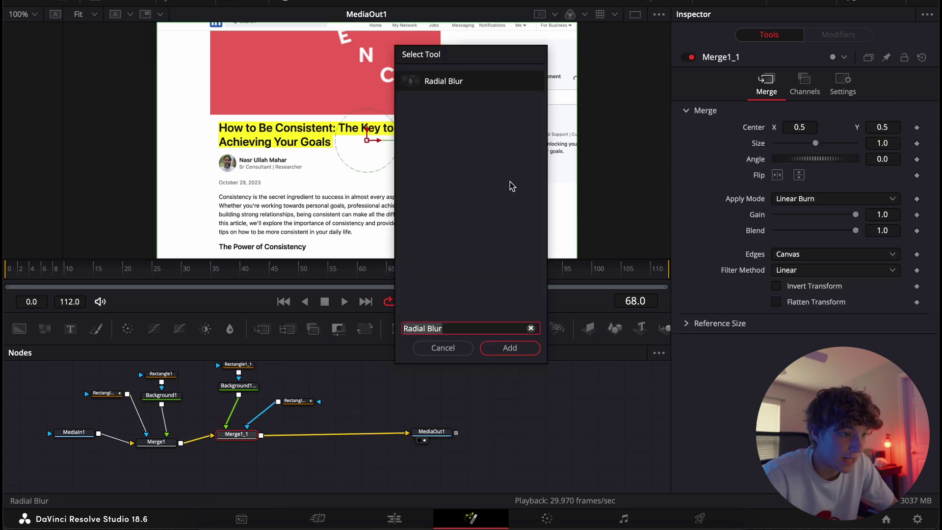
left_click(510, 348)
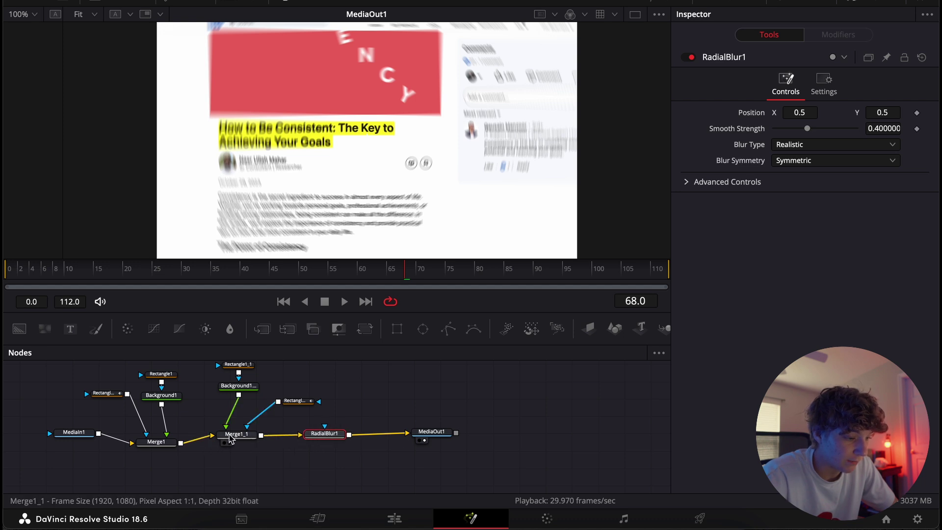
Step: Center the radial blur on the headline at about X 0.308, Y 0.523, and set its Smooth Strength to 0.26
left_click_drag(367, 140, 277, 139)
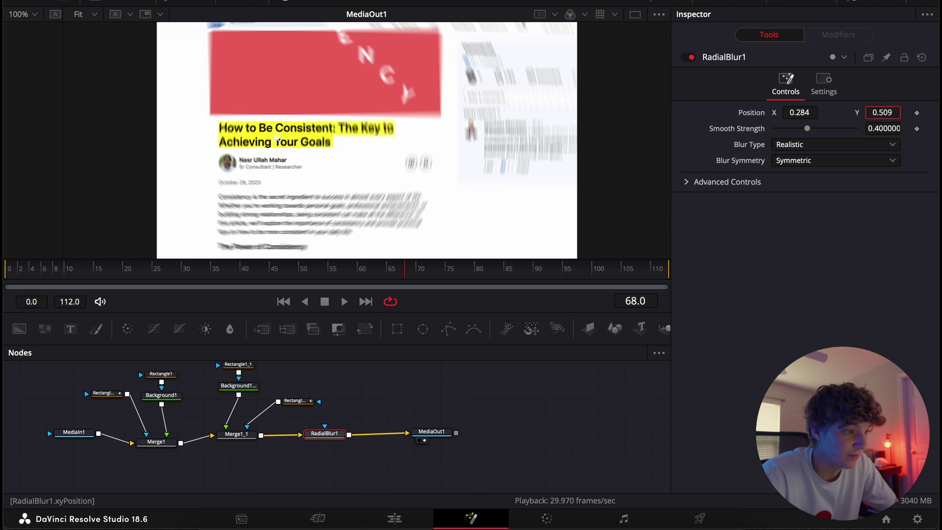
left_click_drag(801, 115, 798, 135)
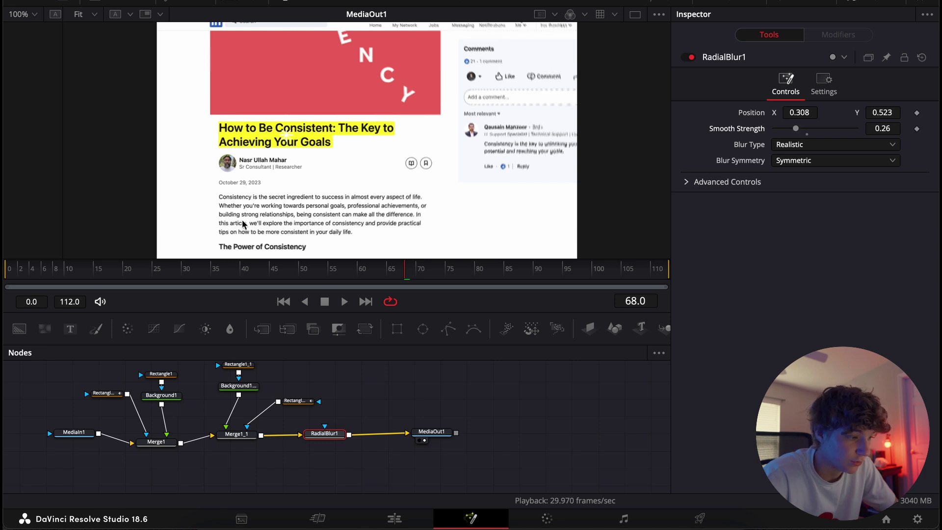
Step: Examine the radial blur at 200% around the headline and the comments area, and return the viewer to Fit
left_click(92, 15)
left_click(90, 85)
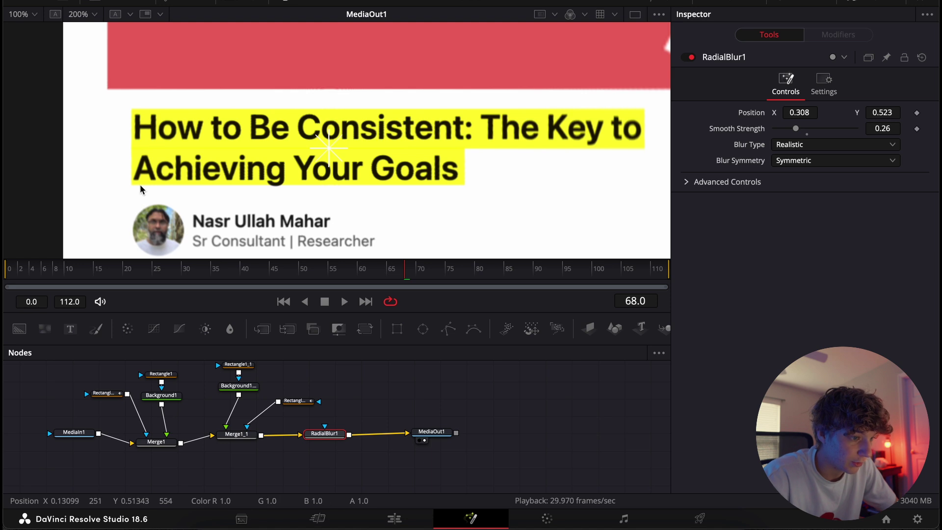
scroll(425, 130, "down", 5)
scroll(425, 129, "right", 10)
scroll(425, 128, "right", 5)
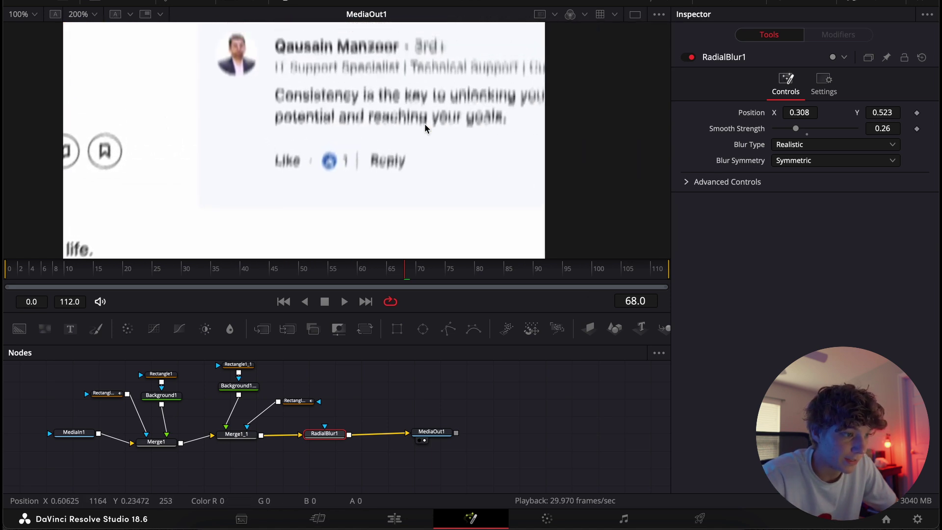
scroll(427, 136, "up", 3)
scroll(309, 158, "left", 5)
scroll(308, 158, "left", 5)
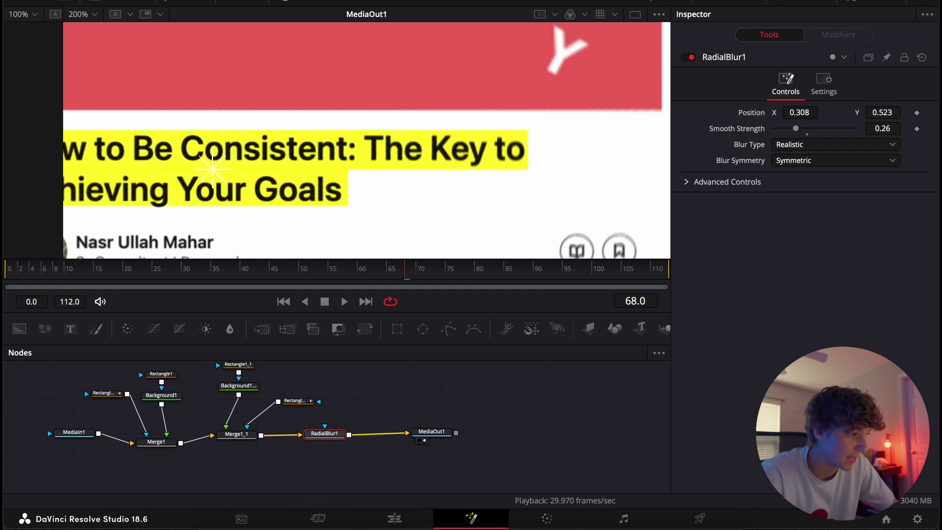
left_click(95, 15)
left_click(95, 31)
Step: Preview the blurred highlight at frame 43 and add a Film Damage node after RadialBlur1
left_click_drag(408, 274, 260, 295)
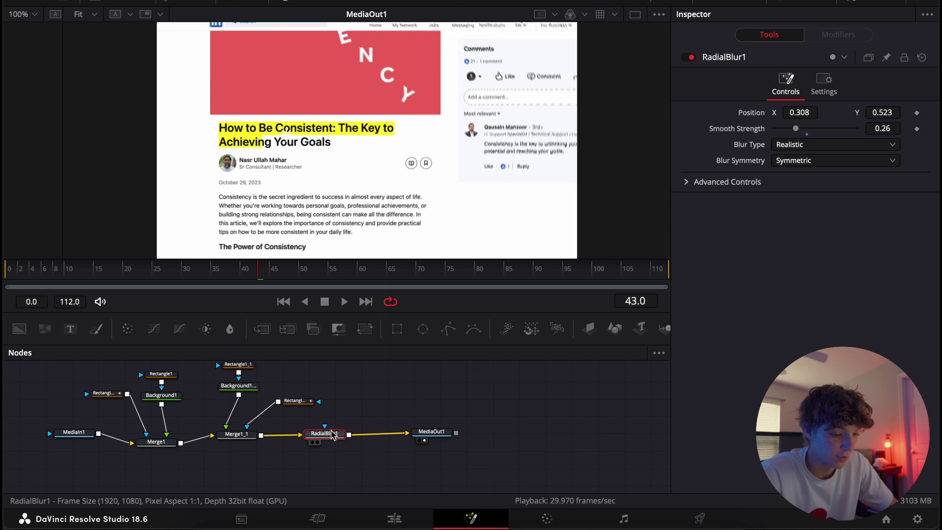
key("shift+space")
type("dam")
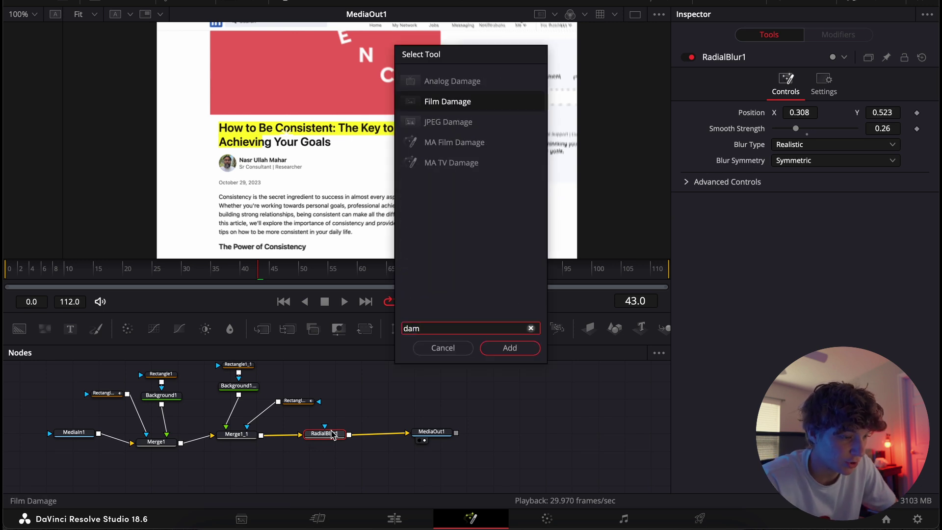
key("Return")
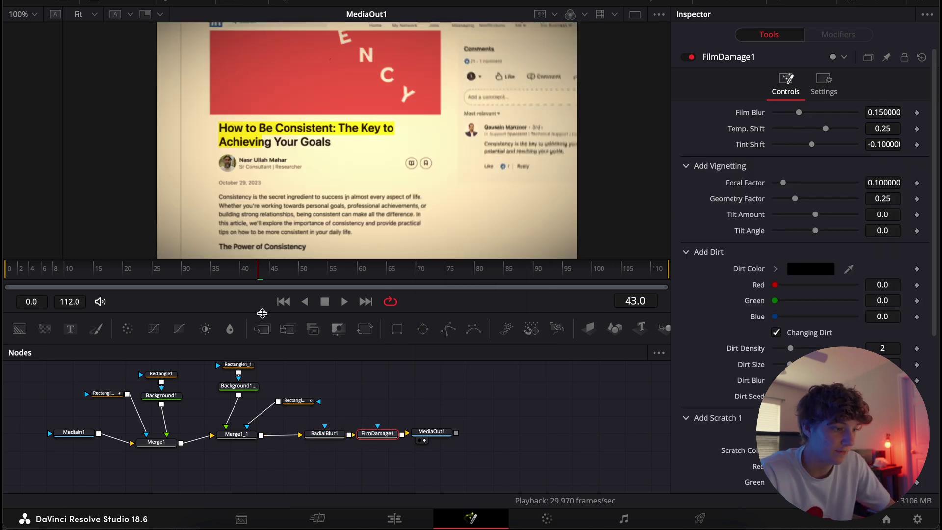
Step: Set the Film Damage node's Temp. Shift to 0.1 and its first scratch's position to 0.677
left_click_drag(260, 273, 158, 273)
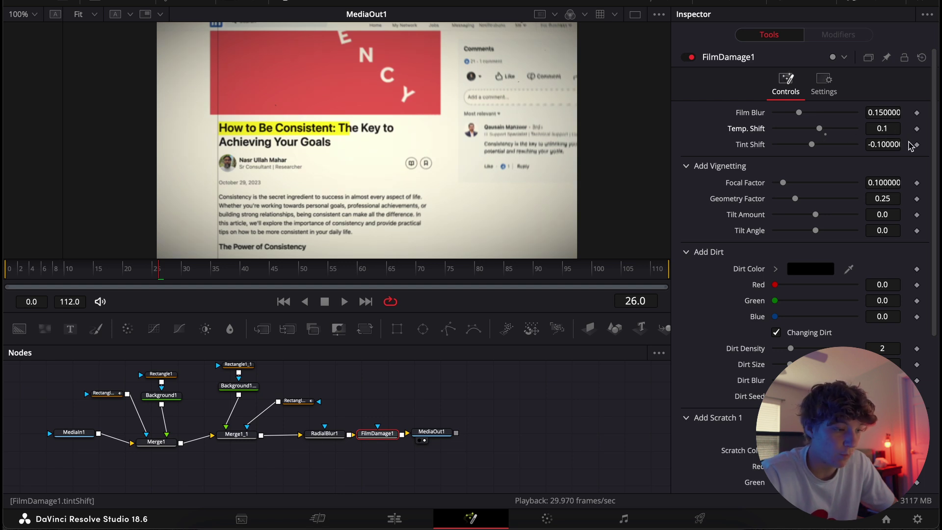
left_click_drag(227, 270, 166, 270)
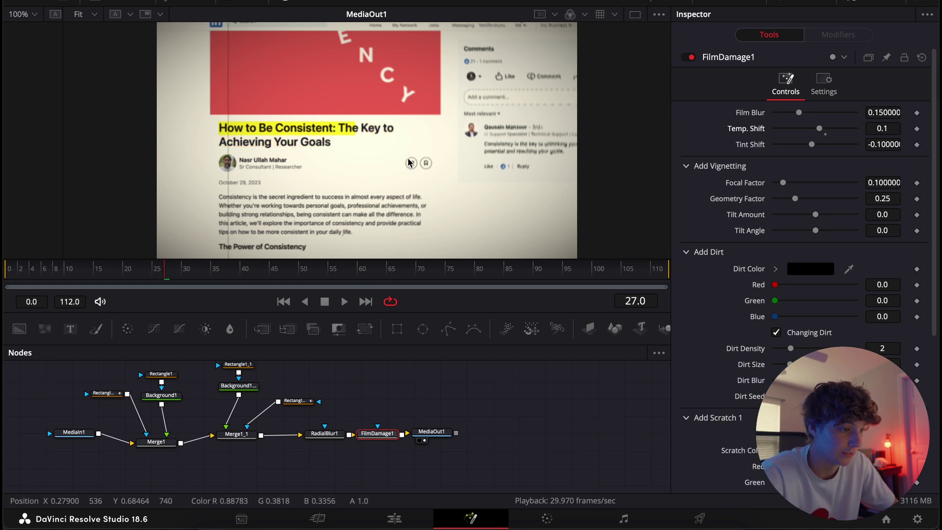
scroll(725, 295, "down", 1)
scroll(725, 296, "down", 4)
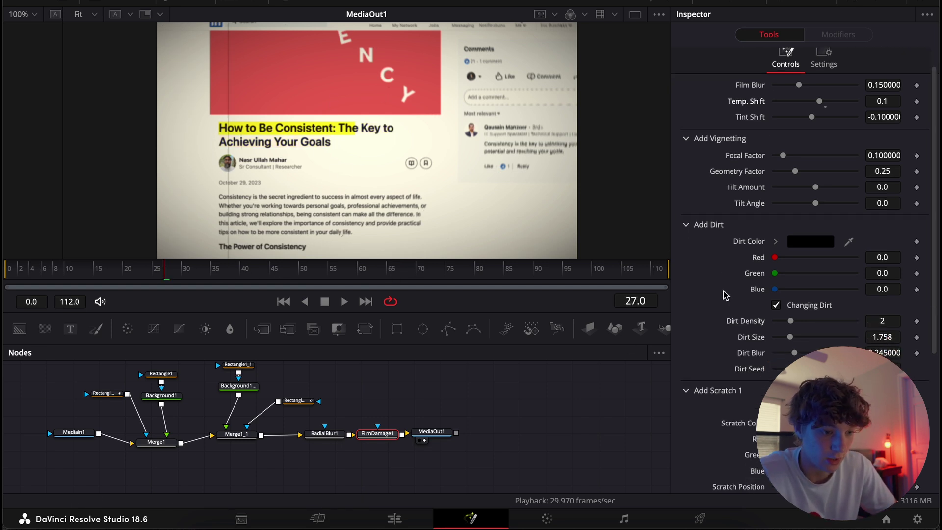
scroll(809, 295, "down", 15)
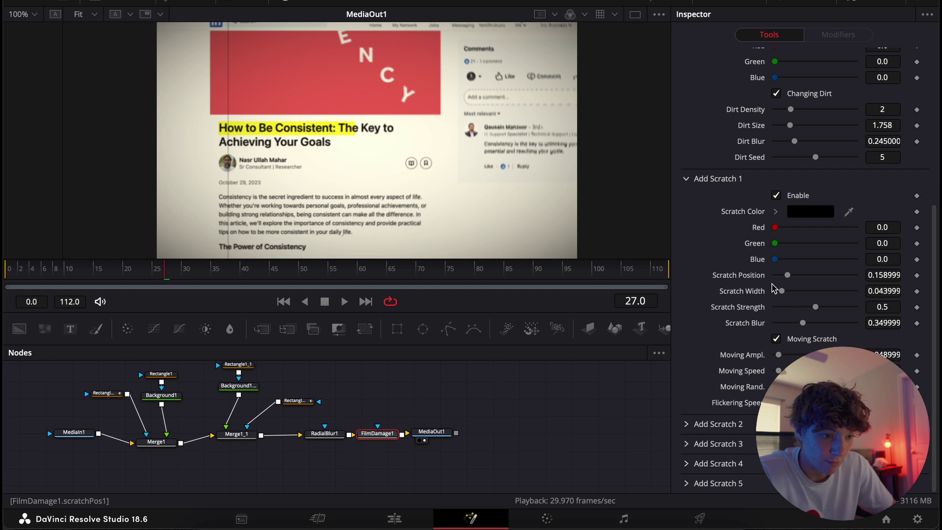
left_click_drag(788, 275, 831, 291)
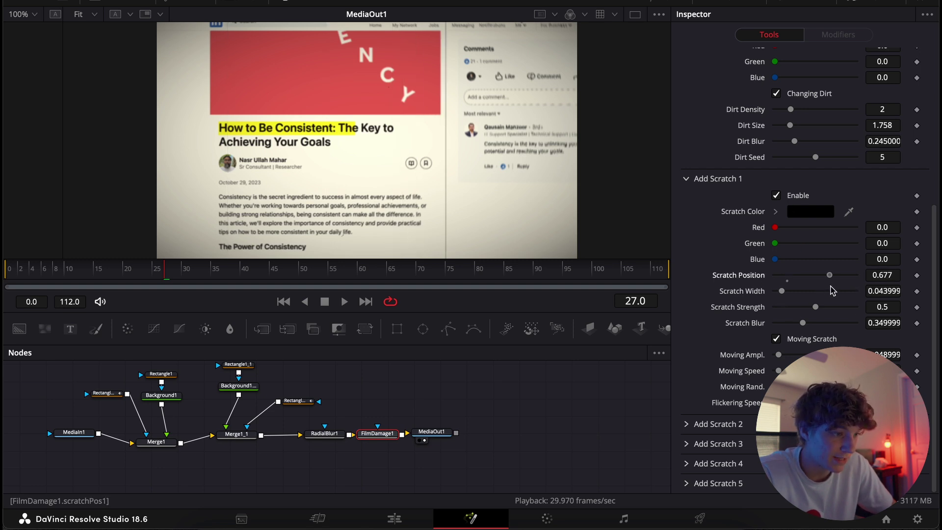
scroll(812, 346, "up", 3)
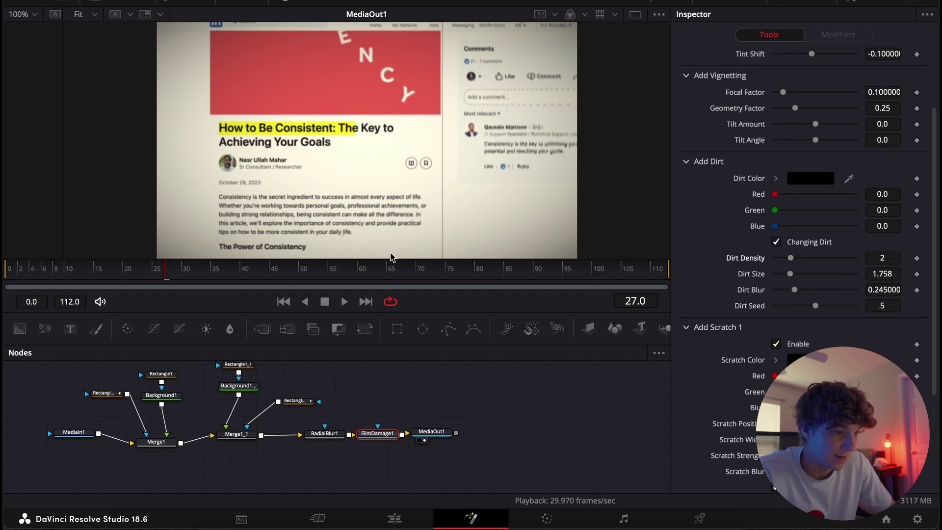
Step: Space MediaOut1 farther from FilmDamage1 and play the finished animation from the first frame
left_click(431, 432)
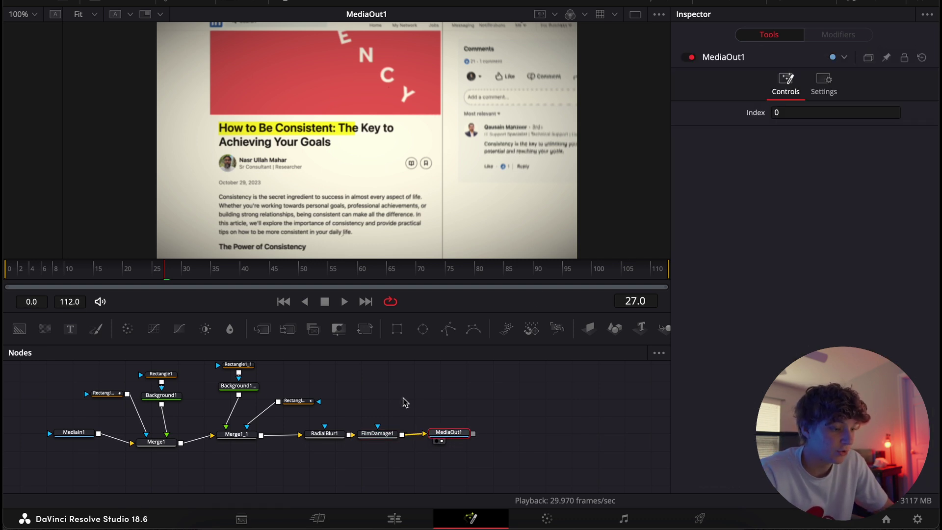
left_click(5, 269)
key("space")
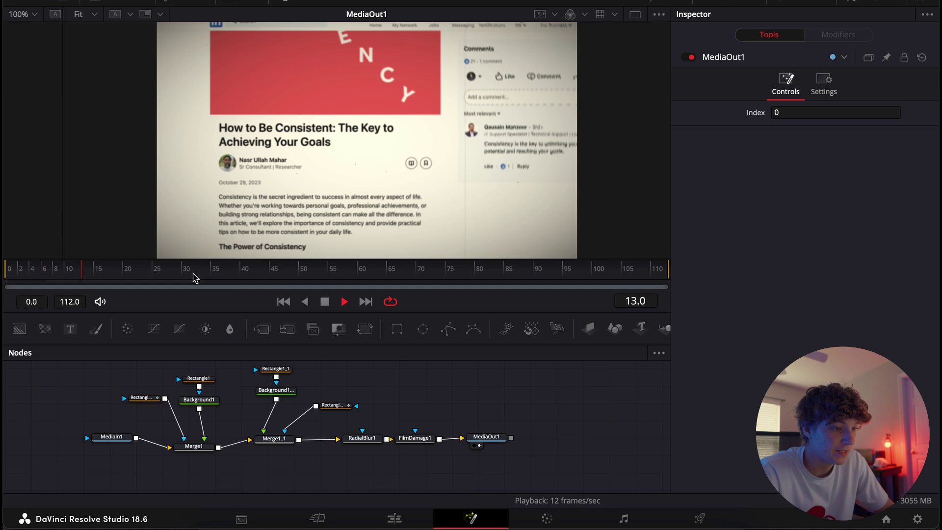
left_click(342, 270)
left_click_drag(372, 275, 375, 276)
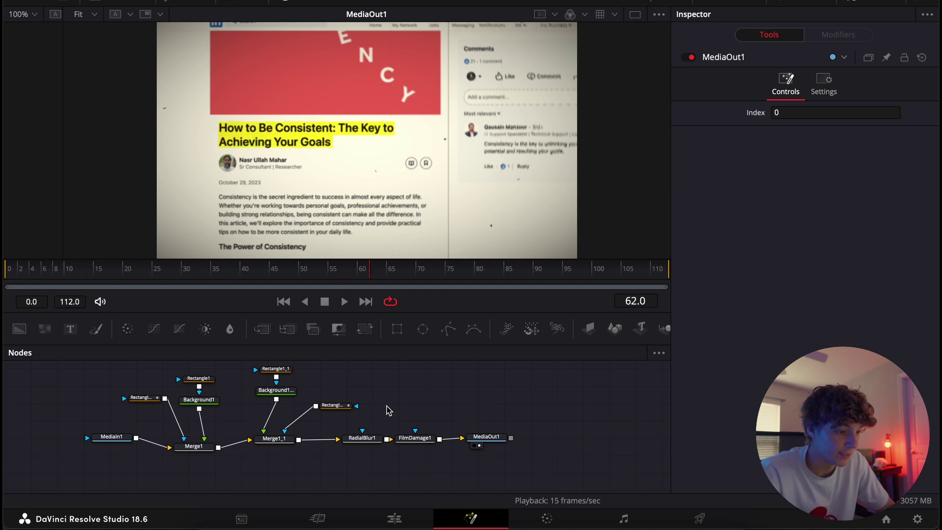
Step: On the Edit page, extend the start of animation TUT.mov on V1 back to 01:00:06;00, ahead of Compound Clip 2
left_click(404, 518)
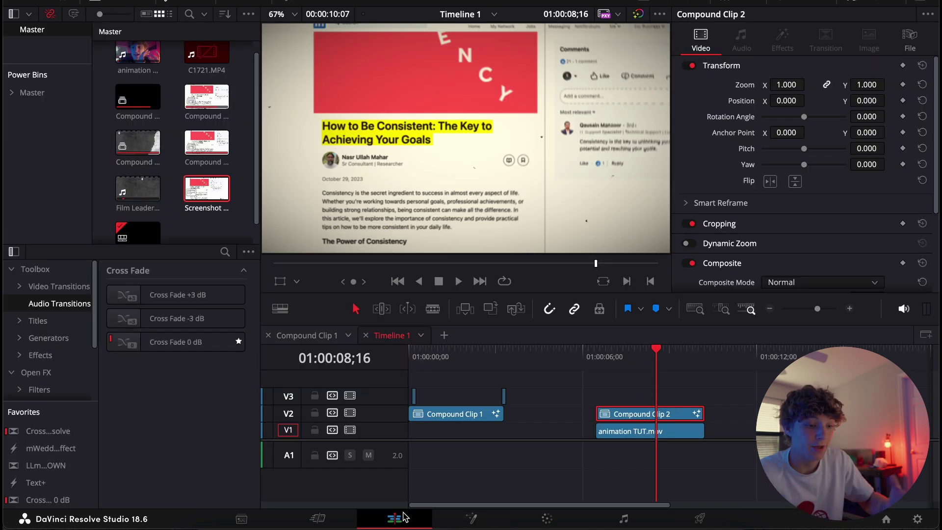
left_click(595, 357)
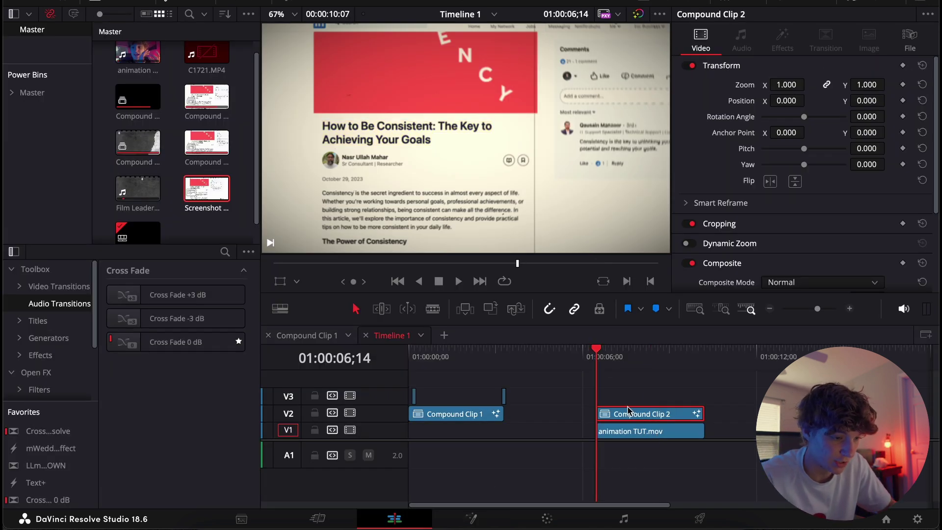
left_click_drag(604, 432, 583, 432)
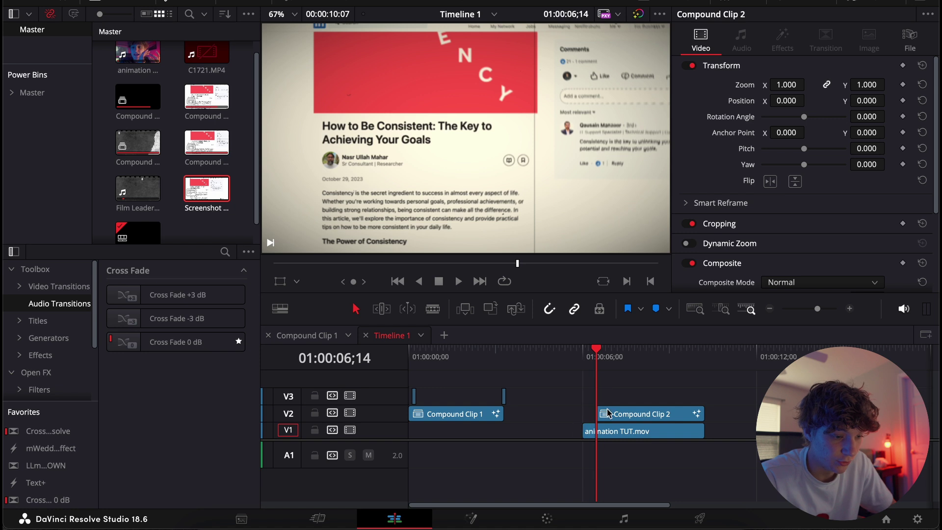
Step: Add the MAGIC ZOOM effect from the EFFECTS power bin to V3 at 01:00:06;00 above the clips and play it
left_click_drag(817, 308, 821, 308)
left_click(11, 93)
left_click(42, 120)
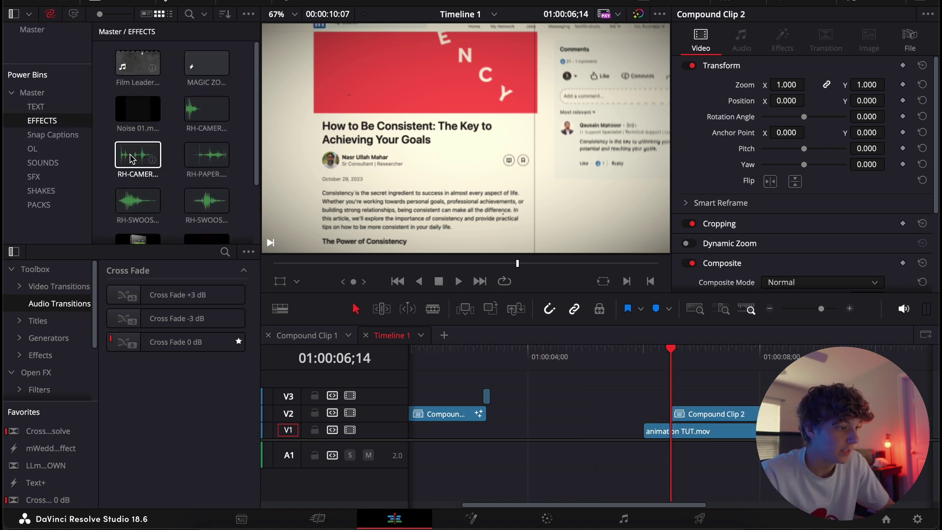
left_click_drag(206, 63, 683, 401)
left_click(646, 361)
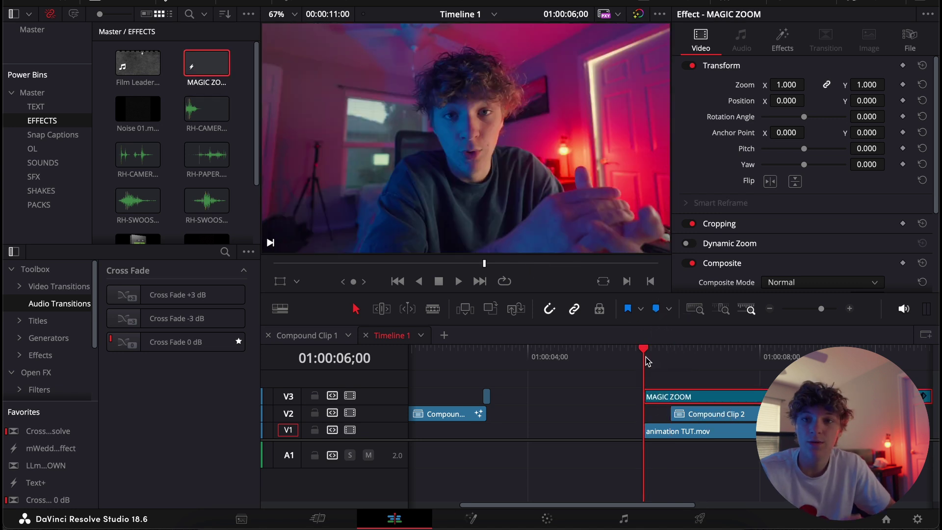
key("space")
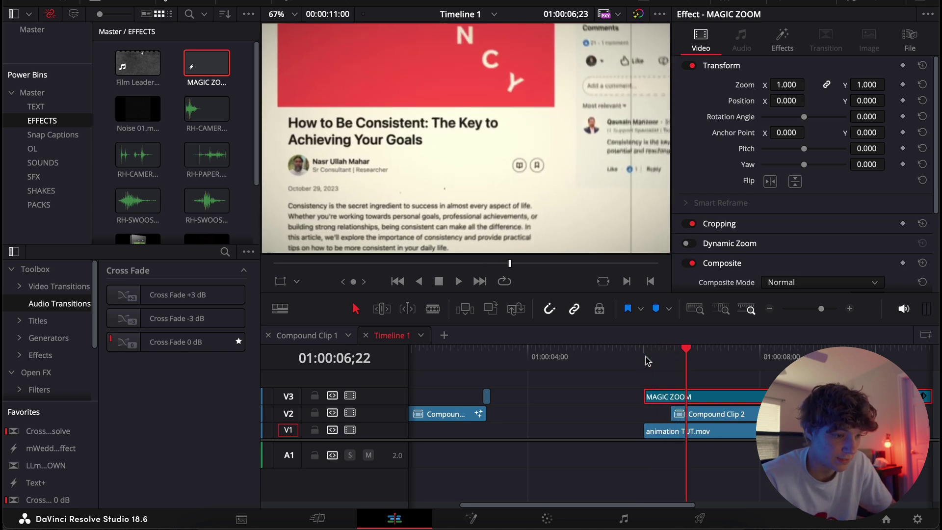
Step: Show the Fusion overlay, move the MAGIC ZOOM pivot beside the headline at about X 0.05, Y 0.59, and open its effect controls
left_click(282, 283)
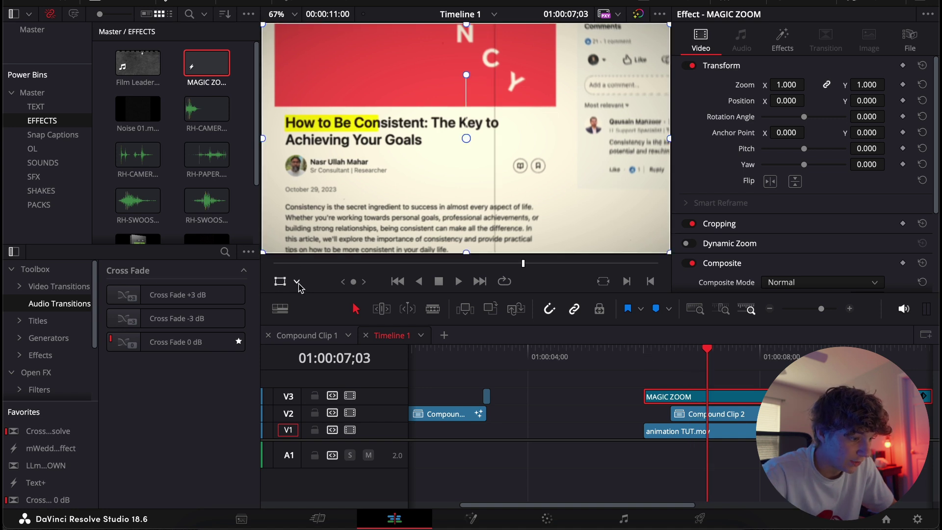
left_click(297, 283)
left_click(312, 367)
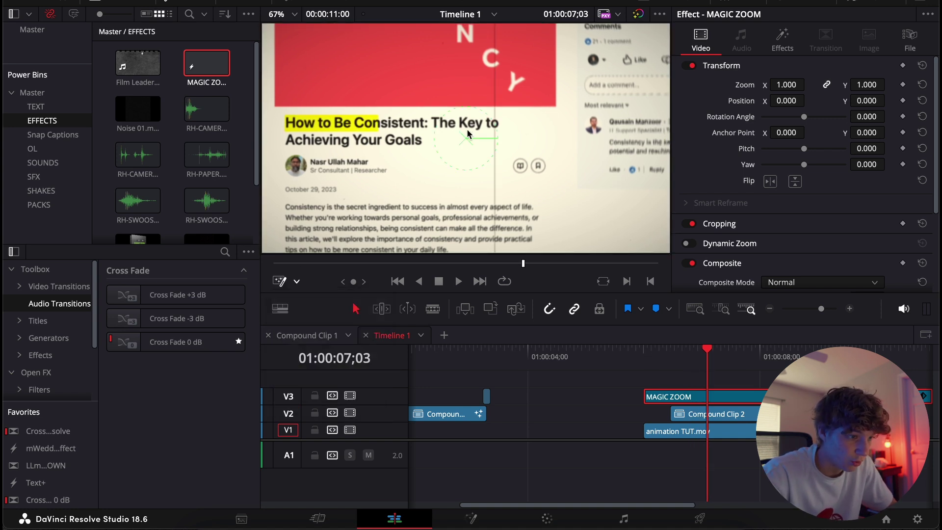
left_click_drag(466, 141, 284, 118)
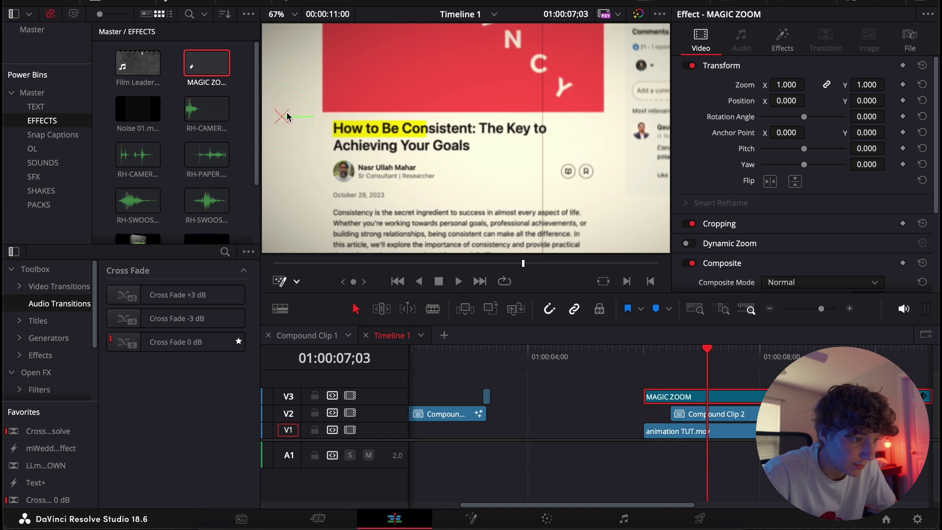
left_click(786, 41)
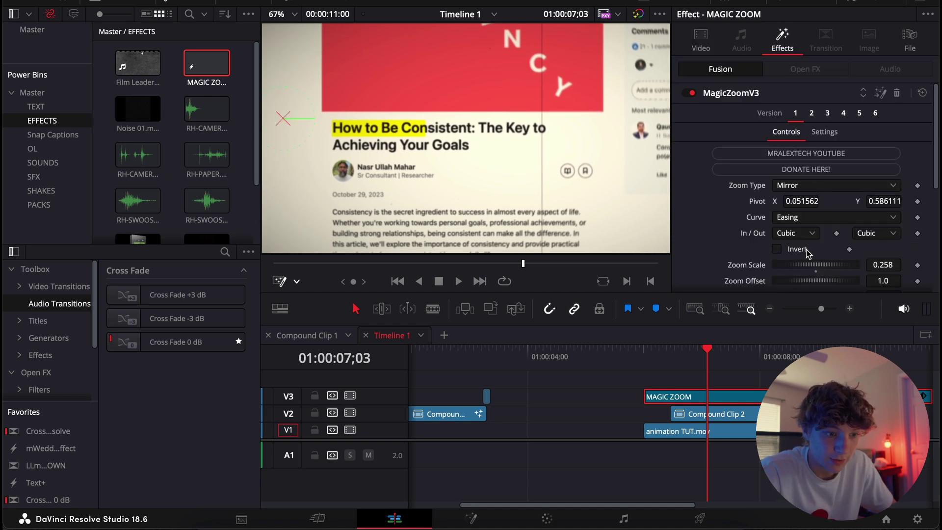
Step: Set the MAGIC ZOOM Zoom Scale to 0.606, move its pivot to about X 0.089, Y 0.583, and play it from 01:00:06;00
left_click_drag(797, 266, 806, 266)
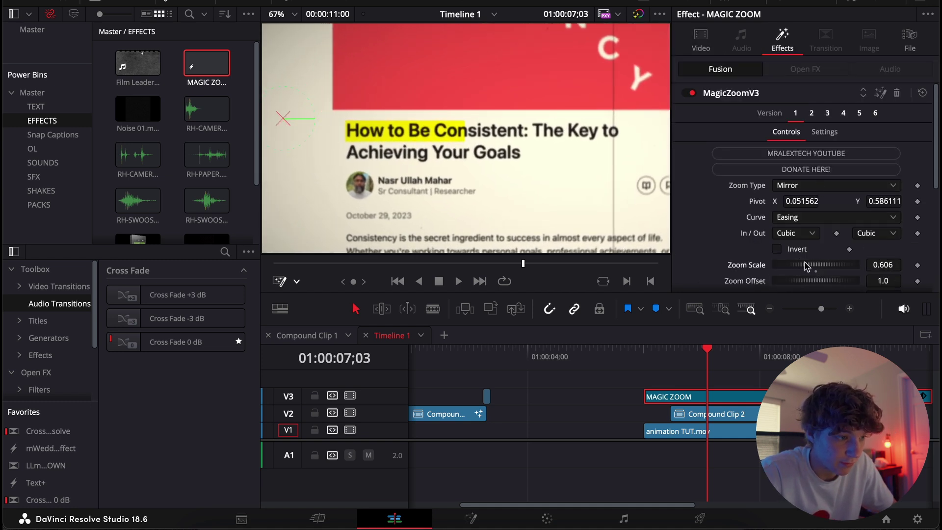
left_click_drag(283, 119, 298, 119)
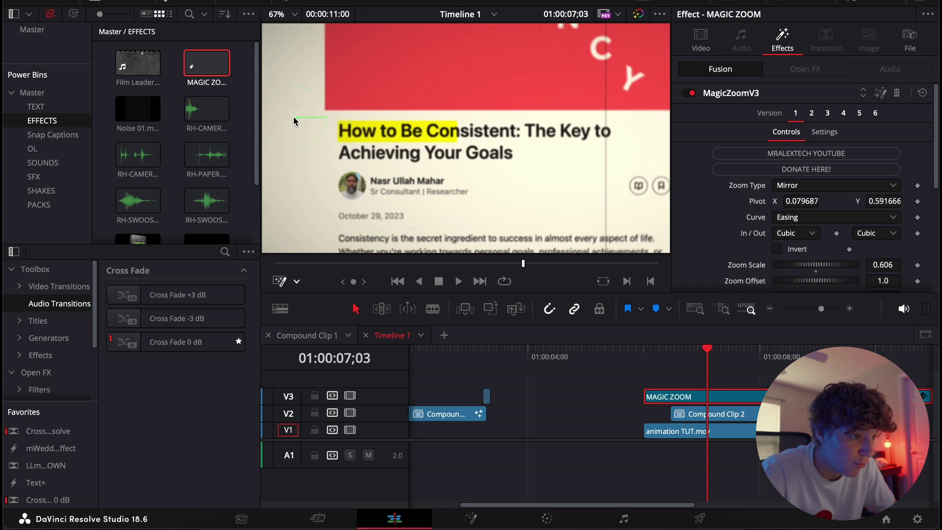
left_click(644, 351)
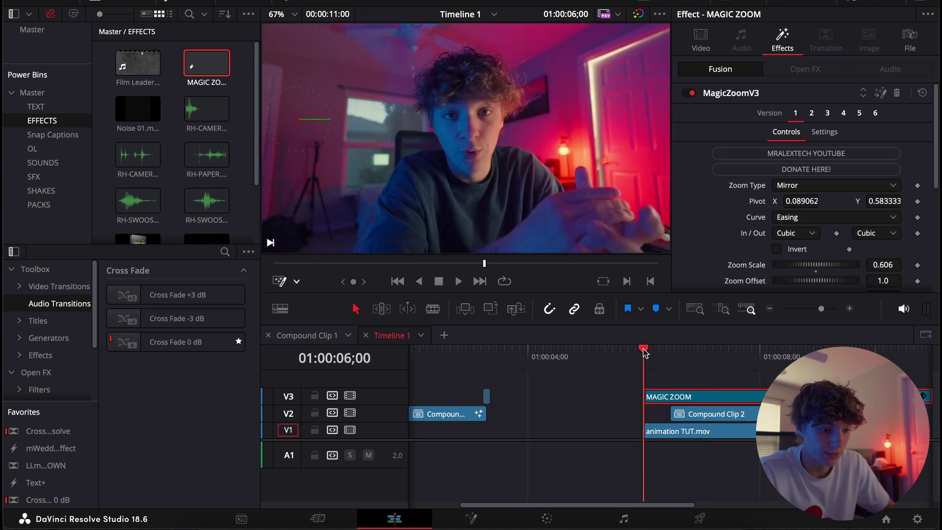
mouse_move(643, 350)
left_mouse_down()
mouse_move(669, 352)
mouse_move(644, 351)
left_mouse_up()
key("space")
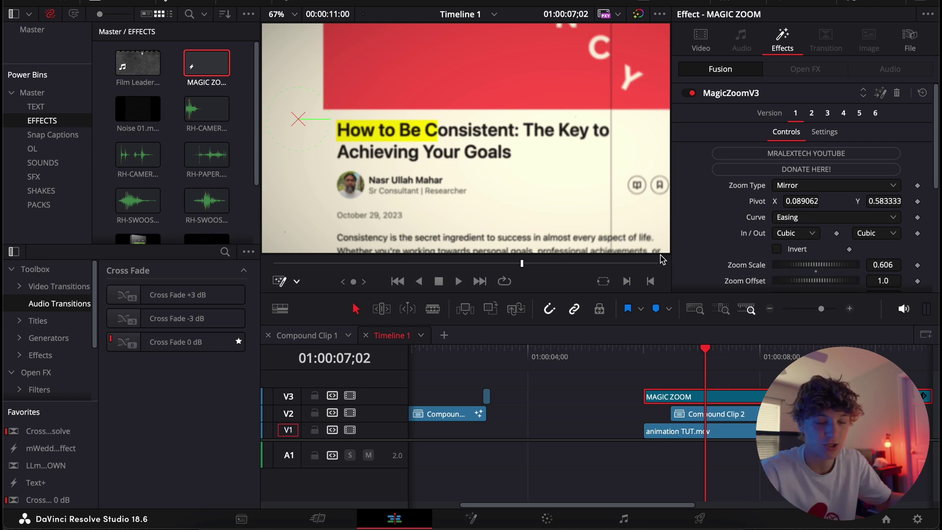
Step: Replay the opening of the magic zoom and return the playhead to 01:00:06;00
left_click(770, 308)
left_click(654, 387)
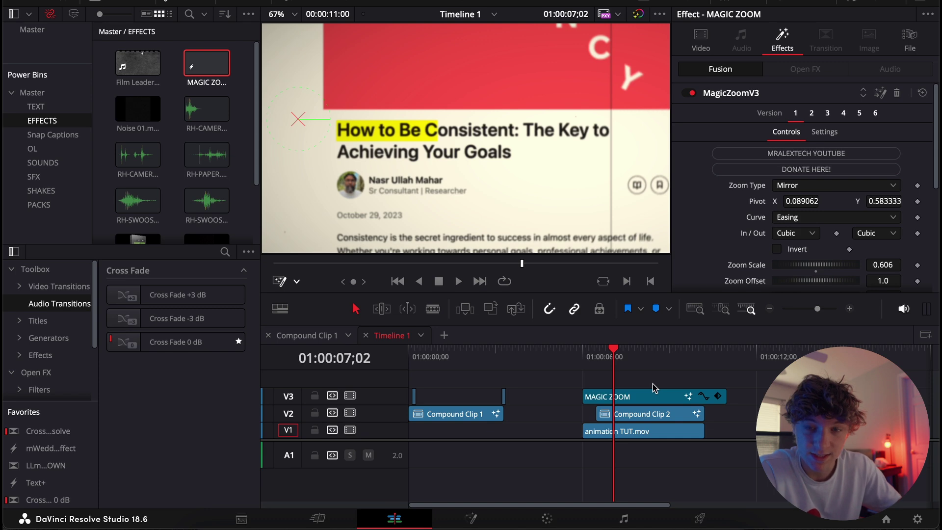
left_click_drag(589, 363, 586, 358)
key("space")
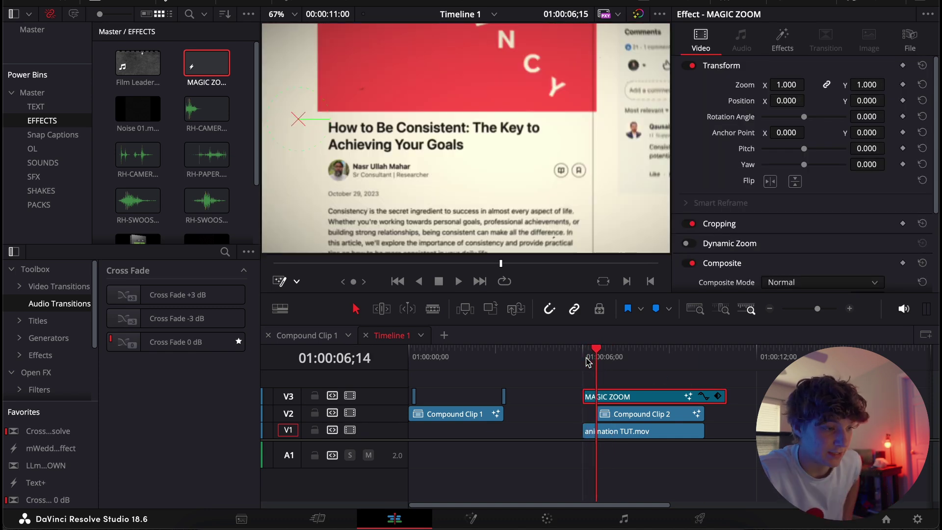
left_click(579, 359)
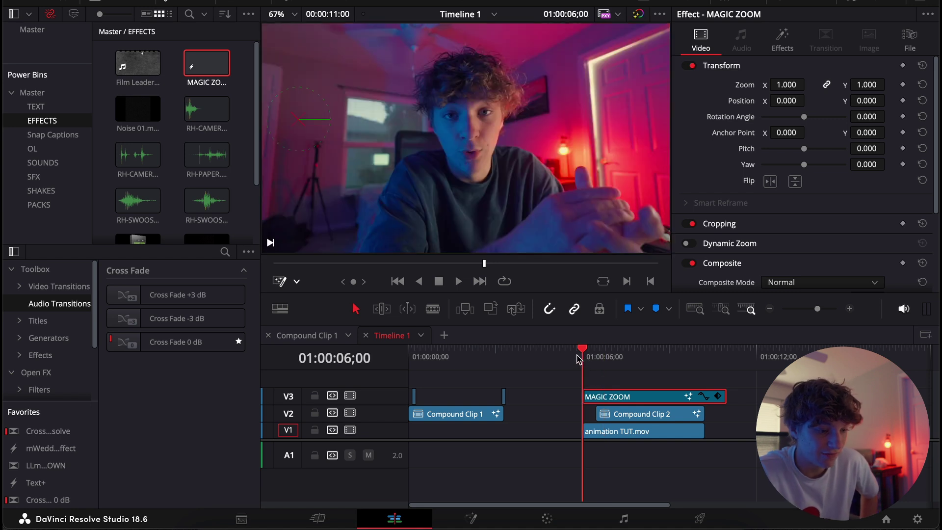
left_click(850, 309)
left_click(707, 434)
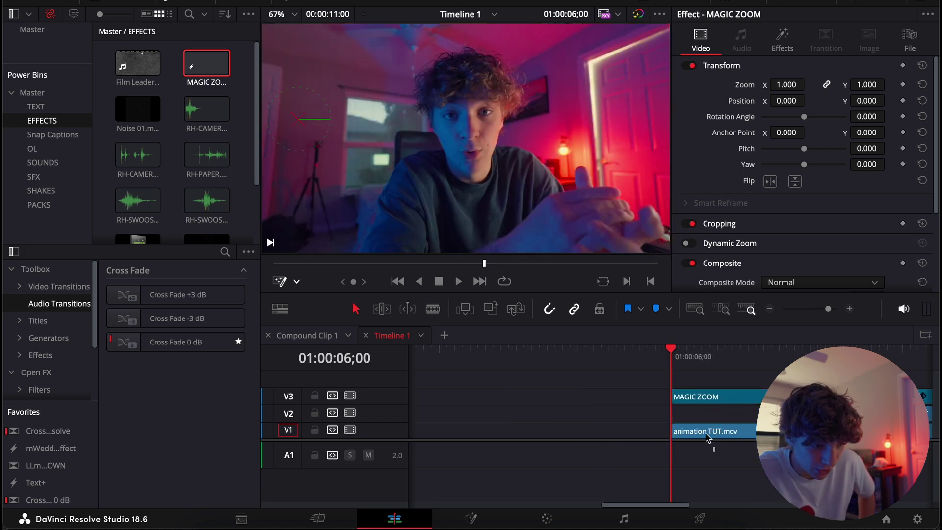
left_click_drag(702, 435, 709, 423)
left_click(705, 415)
key("Right")
key("Right")
key("Right")
key("Right")
left_click(664, 362)
left_click(686, 375)
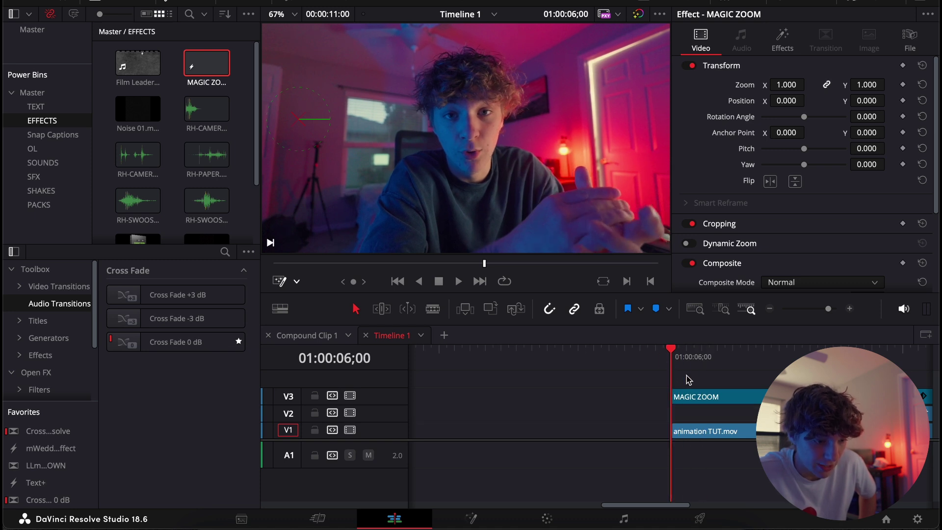
Step: Combine MAGIC ZOOM, Compound Clip 2 and animation TUT.mov into a new compound clip named Compound Clip 1
left_click(771, 308)
left_click_drag(704, 379, 737, 447)
scroll(736, 446, "right", 3)
key("super+shift+a")
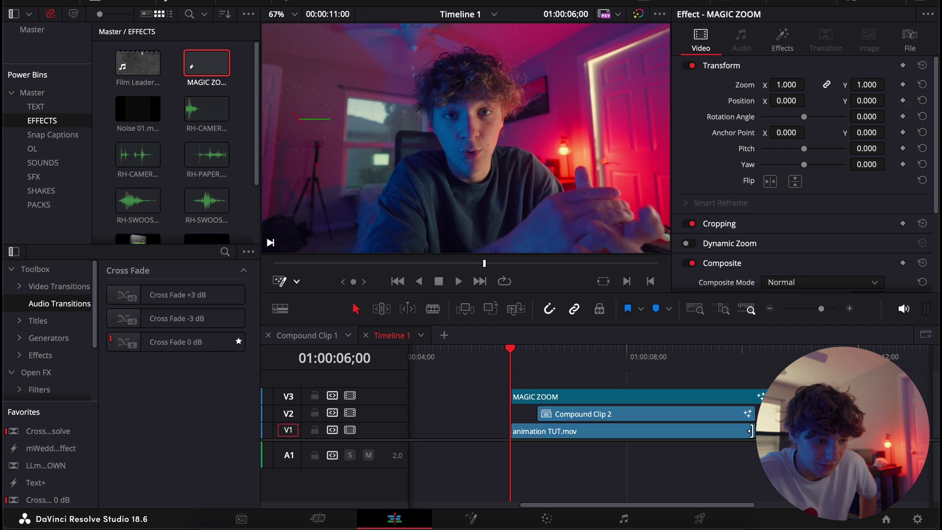
left_click_drag(700, 385, 598, 433)
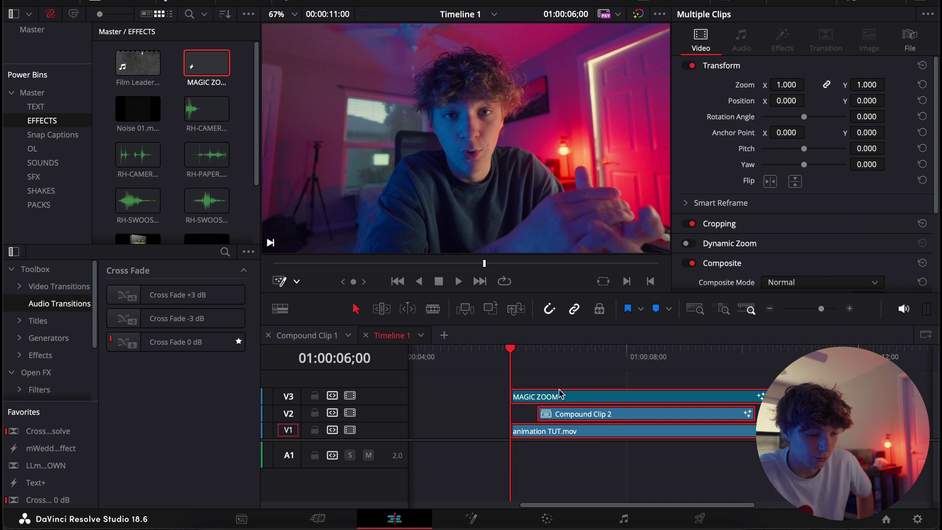
right_click(595, 435)
left_click(582, 381)
right_click(588, 434)
left_click(654, 49)
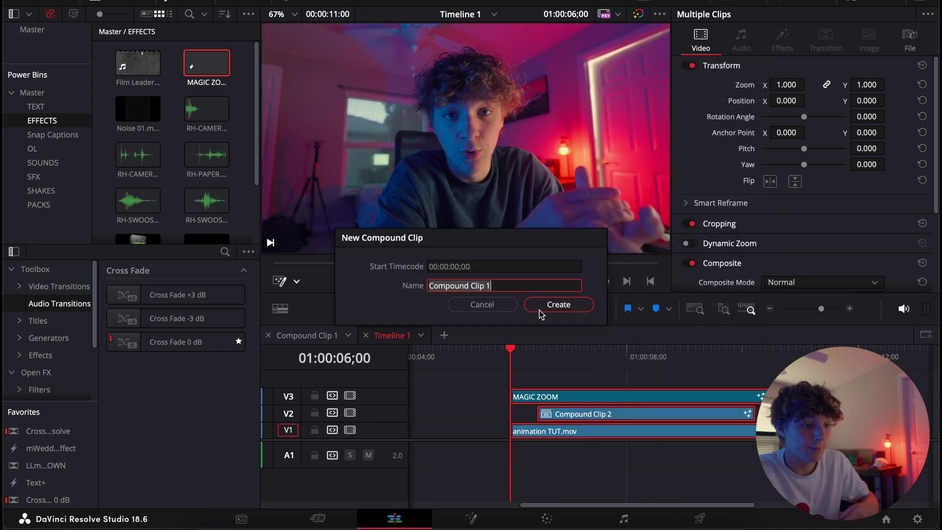
left_click(554, 305)
Step: On the Fusion page, add a Transform node after MediaIn1 and keyframe its Center and Size at frame 26
key("space")
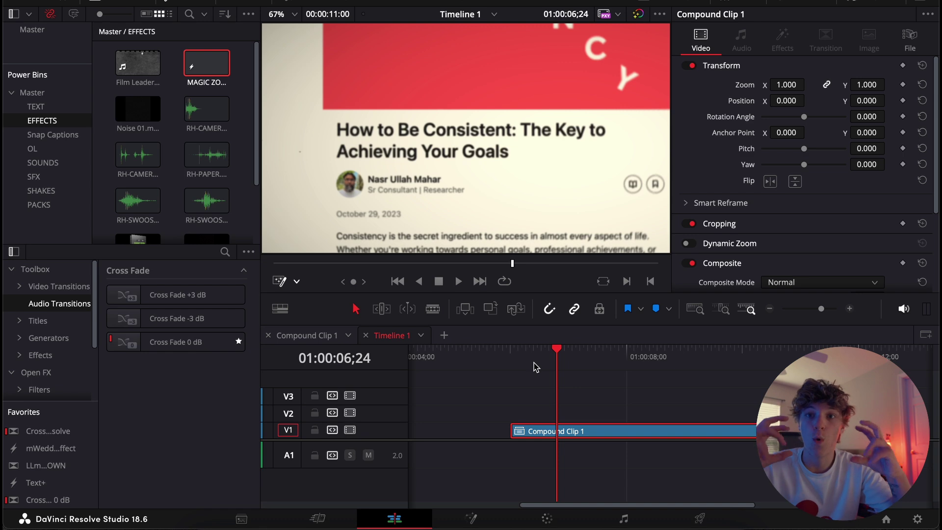
left_click(472, 519)
left_click(117, 276)
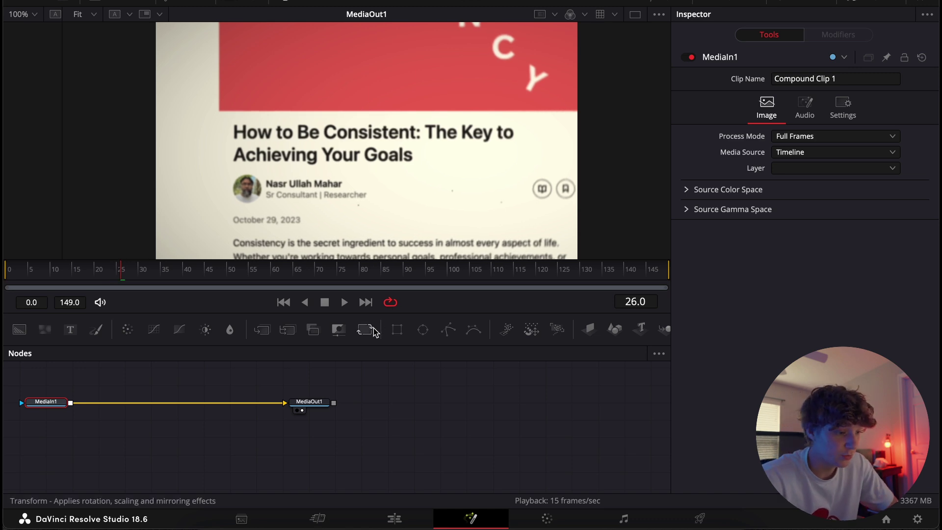
left_click(373, 329)
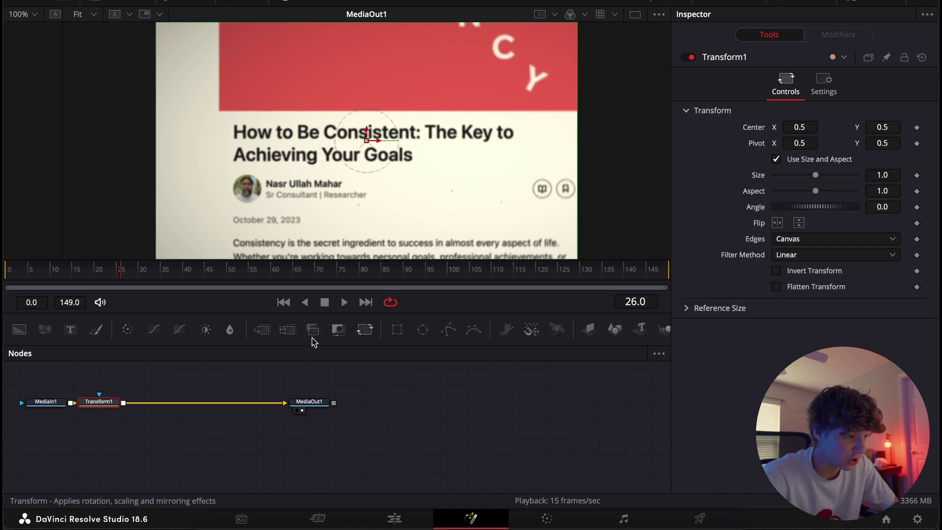
left_click(918, 127)
left_click(917, 176)
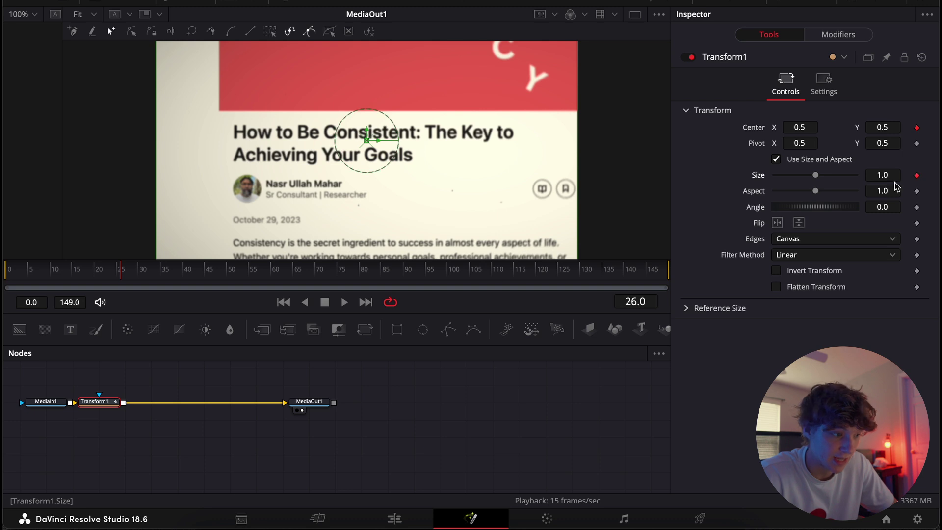
Step: At frame 115, set the Transform's Size to 1.44 and its Center to X 0.472, Y 0.449
left_click_drag(393, 274, 513, 273)
left_click_drag(817, 177, 820, 181)
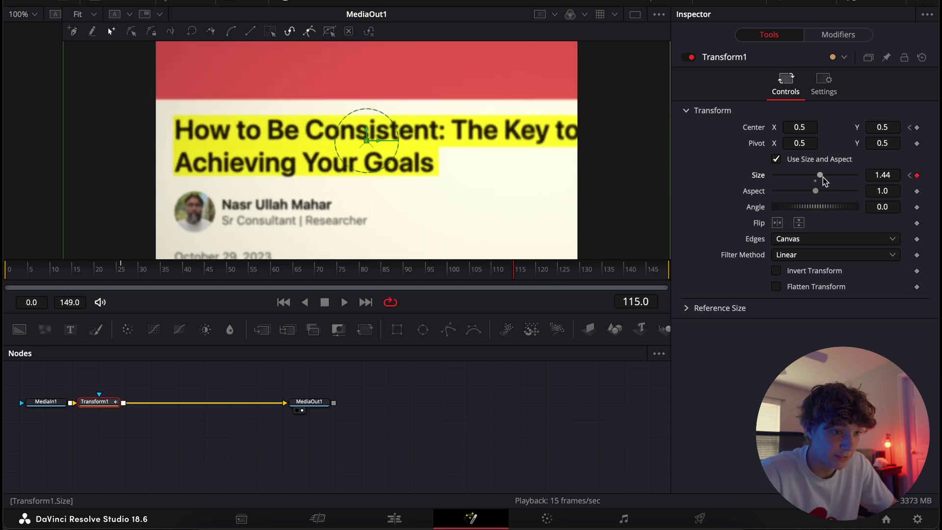
left_click_drag(799, 127, 792, 127)
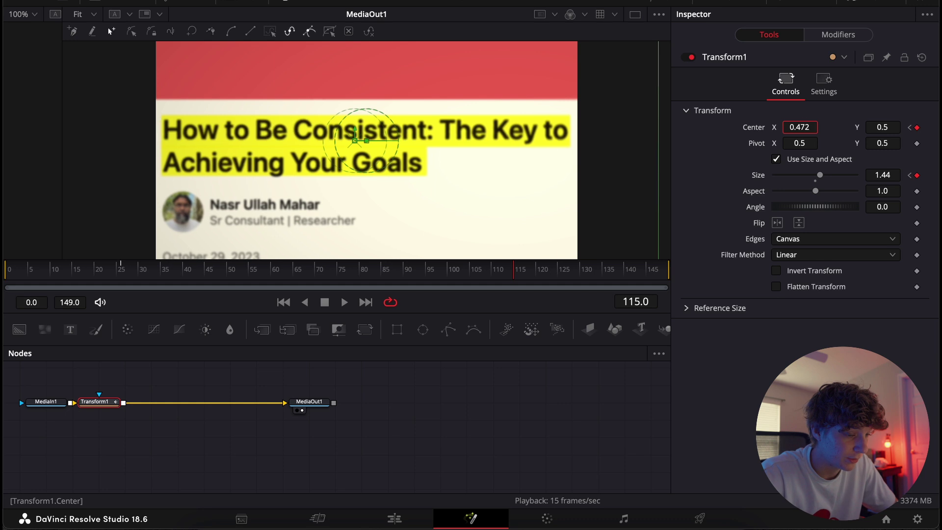
left_click_drag(882, 127, 866, 128)
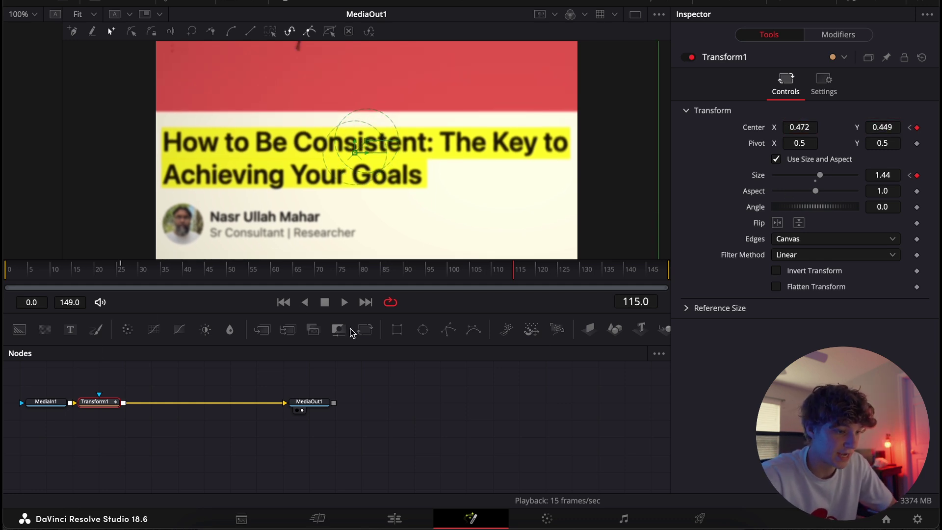
Step: Play the Transform animation from near the first keyframe to past the second one
left_click_drag(492, 273, 84, 284)
key("space")
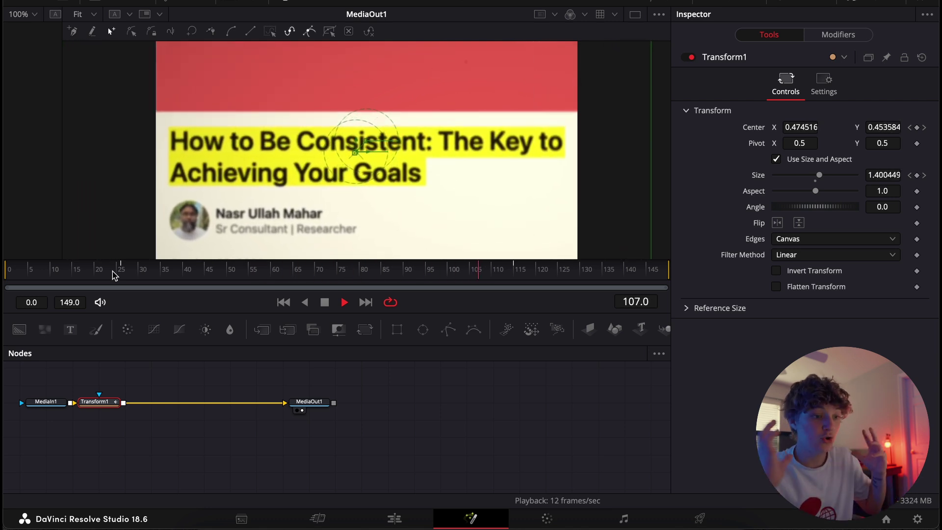
key("space")
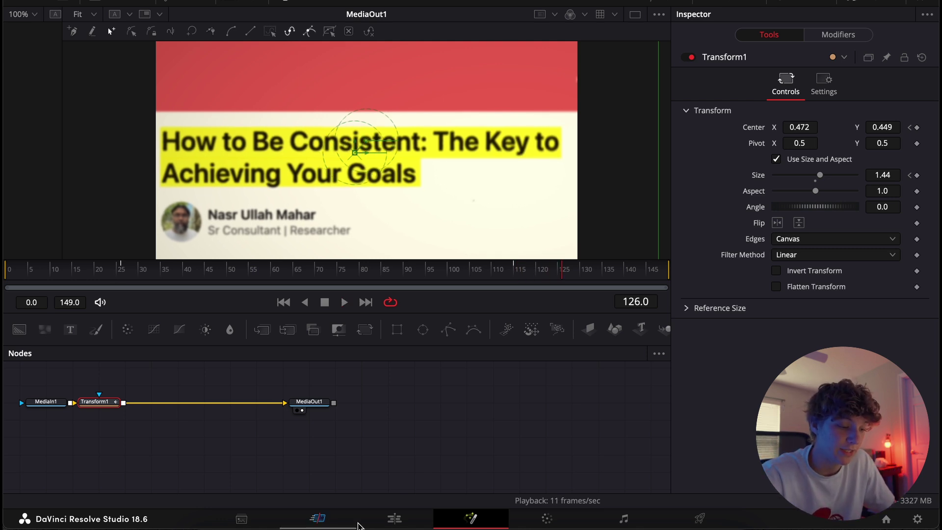
Step: On the Edit page, cut off the end of Compound Clip 1 on V1 at about 01:00:09;25 and play its start
left_click(395, 519)
left_click_drag(706, 375, 507, 359)
key("ctrl+b")
key("BackSpace")
key("space")
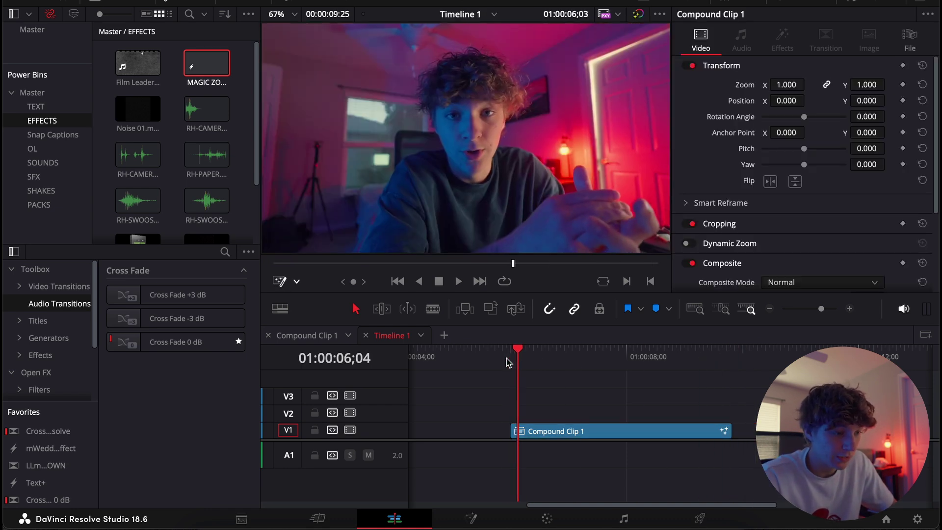
key("space")
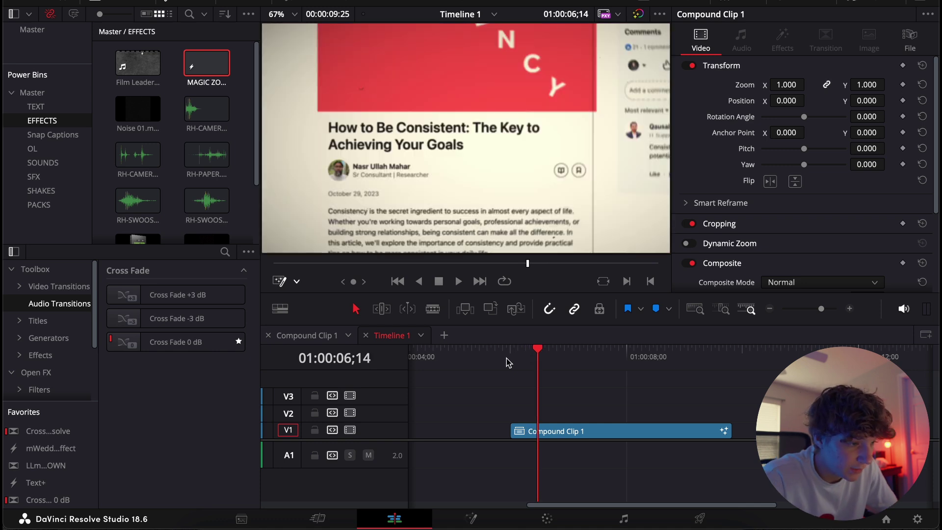
Step: Place the short film overlay clip with Screen composite mode on V2 over the article's entrance, ending at 01:00:06;16
left_click(558, 432)
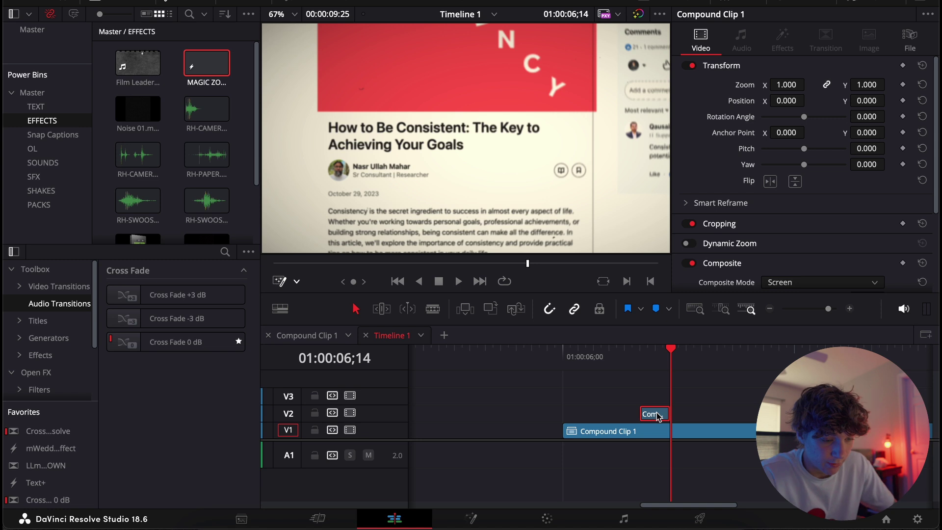
key("Right")
key("Right")
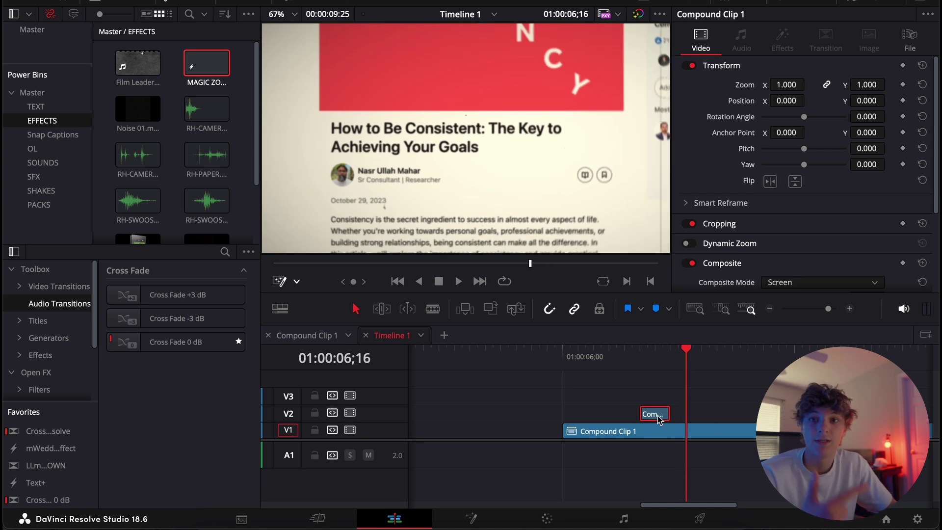
Step: Step frame by frame through the film overlay from 01:00:06;12 to check how it covers the article's entrance
left_click(631, 360)
key("Right")
key("Right")
key("Right")
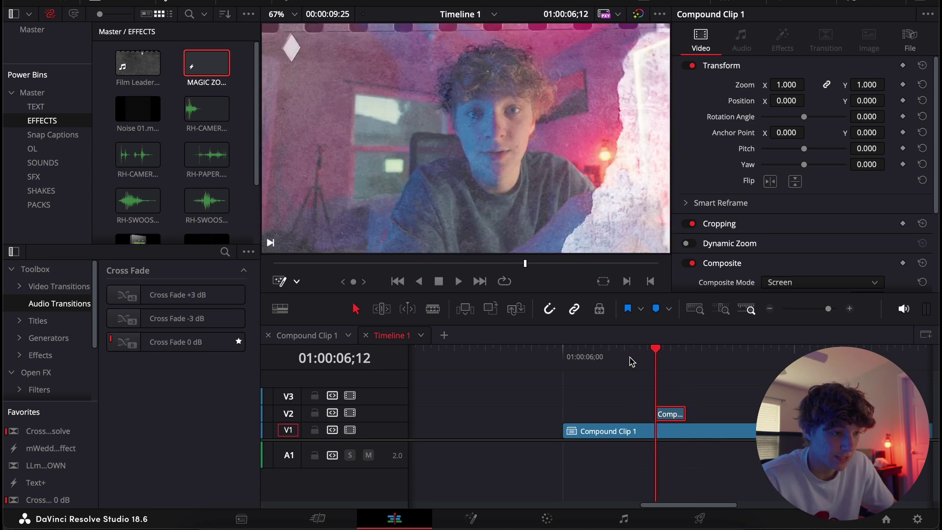
key("Right")
key("Right")
key("Right")
key("Right")
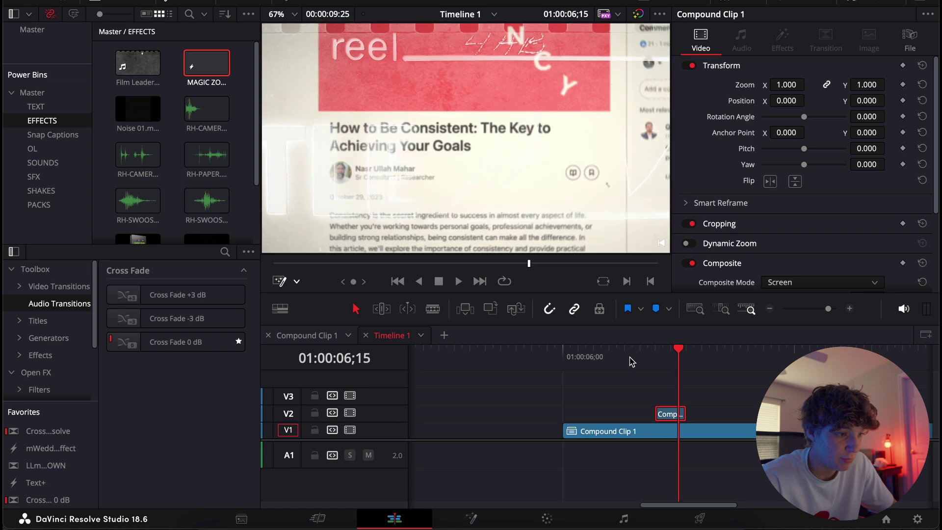
key("Right")
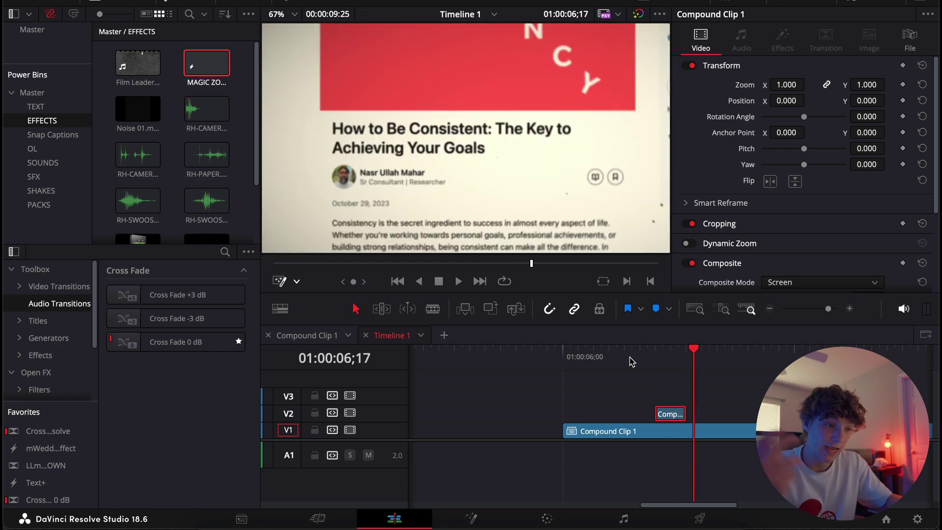
Step: Play the transition through to the end of Compound Clip 1 and replay it from 01:00:06;00
left_click(651, 358)
left_click(770, 309)
key("space")
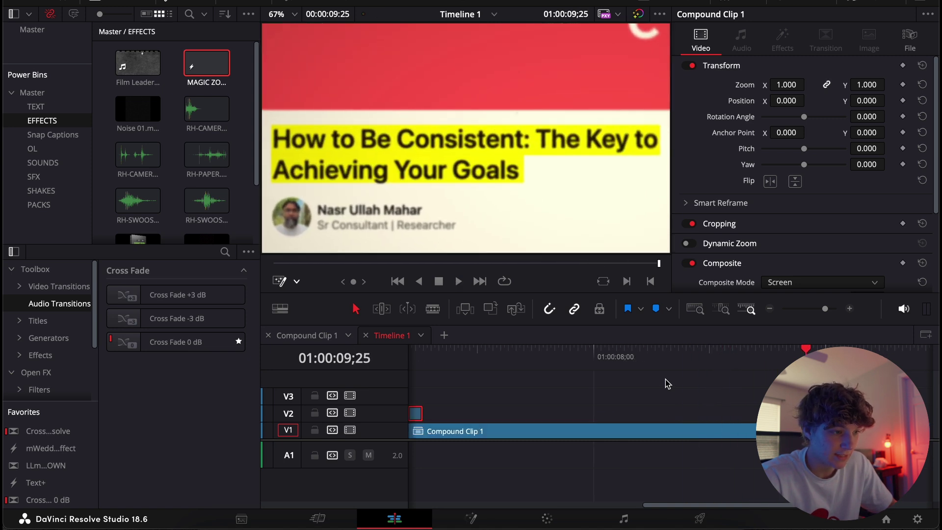
left_click(770, 309)
left_click(632, 428)
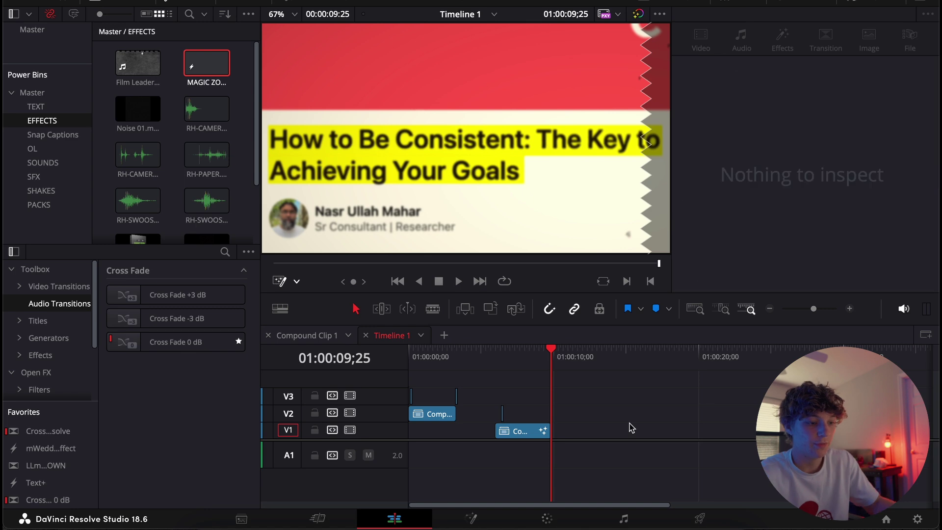
key("Up")
left_click(850, 309)
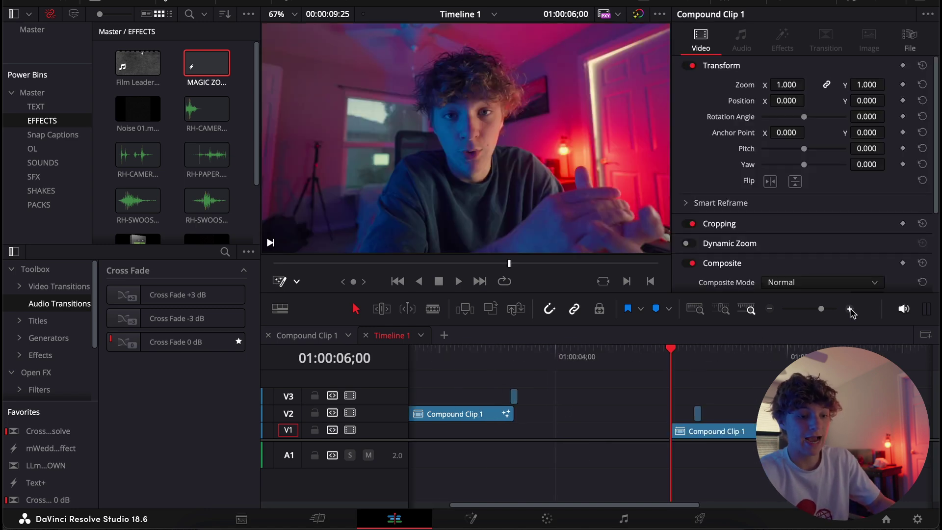
key("space")
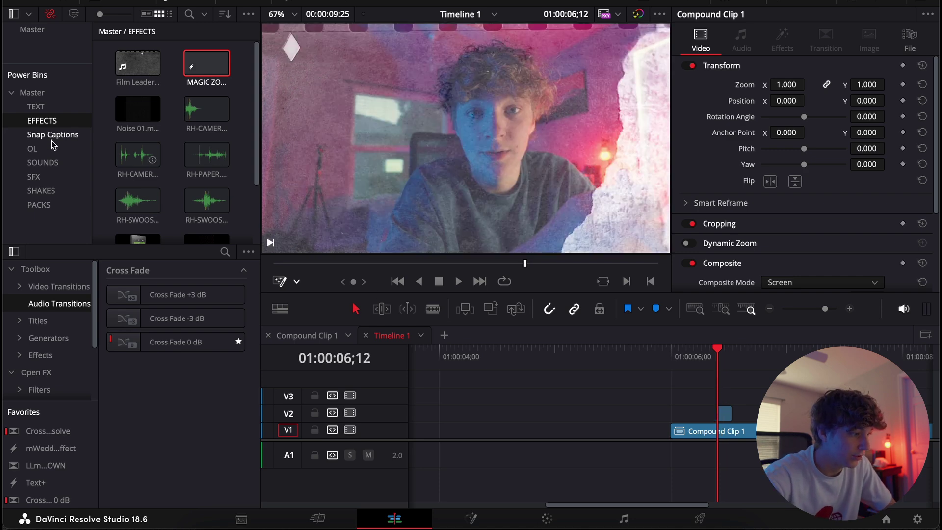
Step: Add RH-PAPER.wav from the SFX power bin to A1 at about 01:00:06;07 and change the track type to Mono
left_click(34, 176)
scroll(173, 158, "down", 2)
scroll(173, 158, "down", 1)
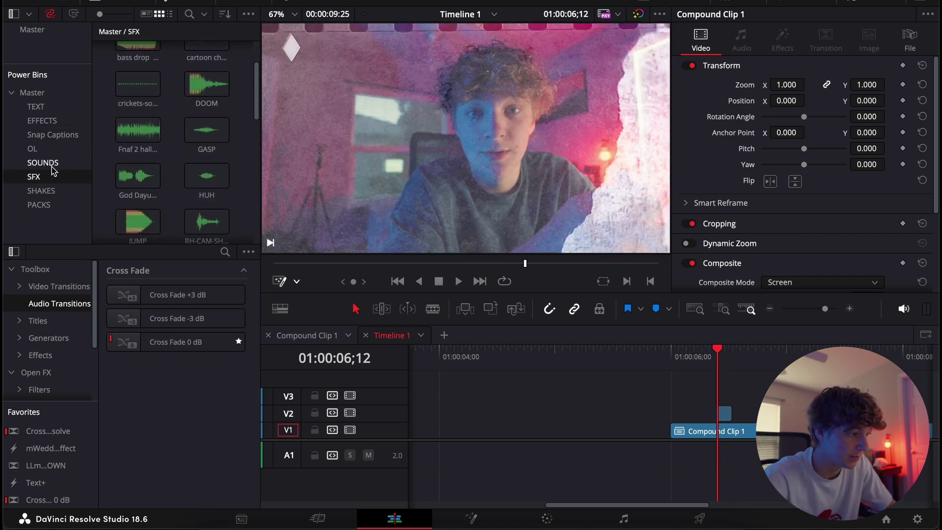
scroll(169, 166, "down", 3)
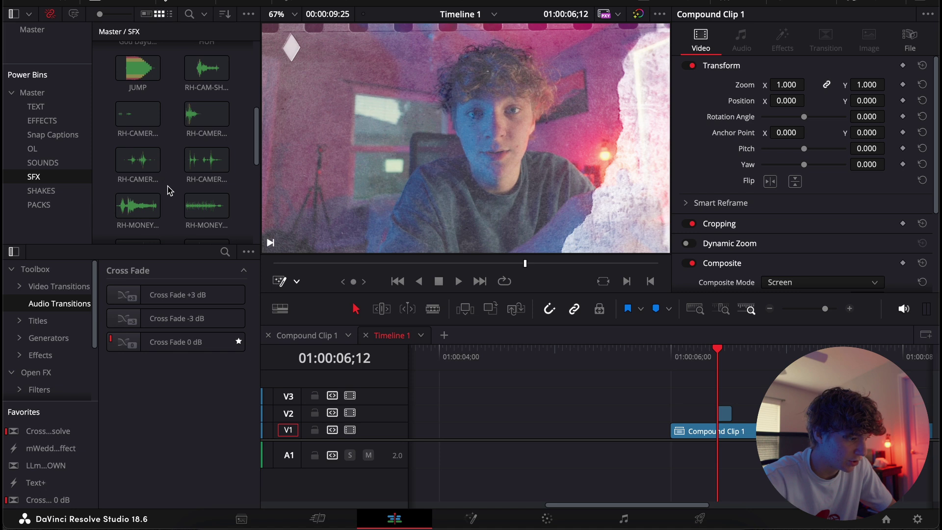
scroll(169, 191, "down", 2)
left_click_drag(206, 166, 696, 449)
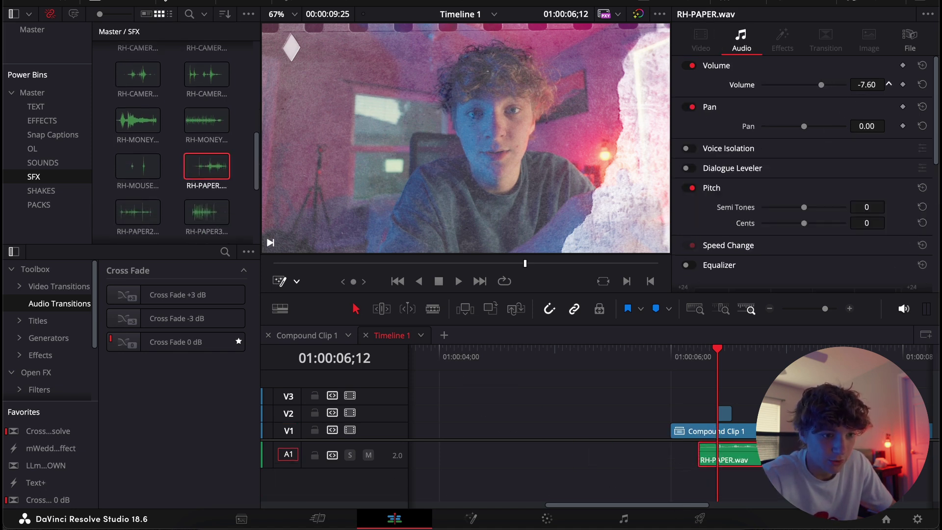
right_click(401, 458)
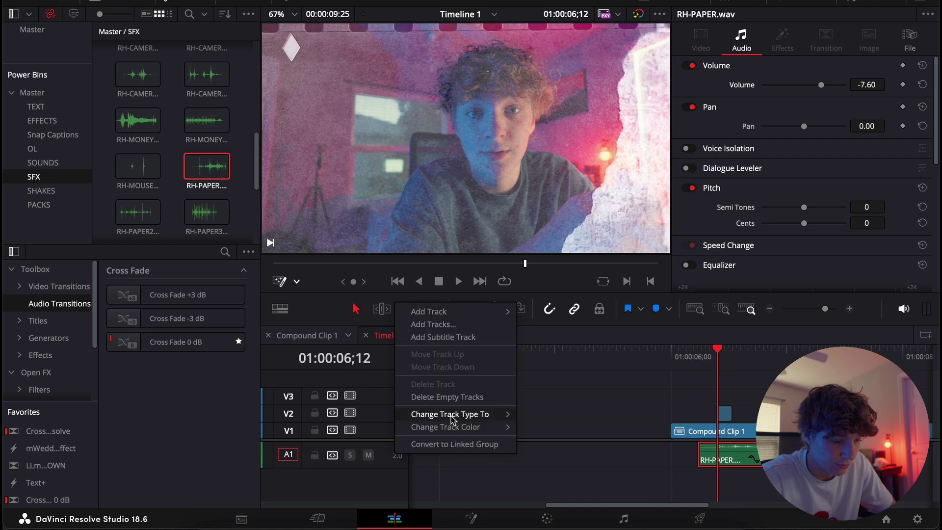
left_click(552, 416)
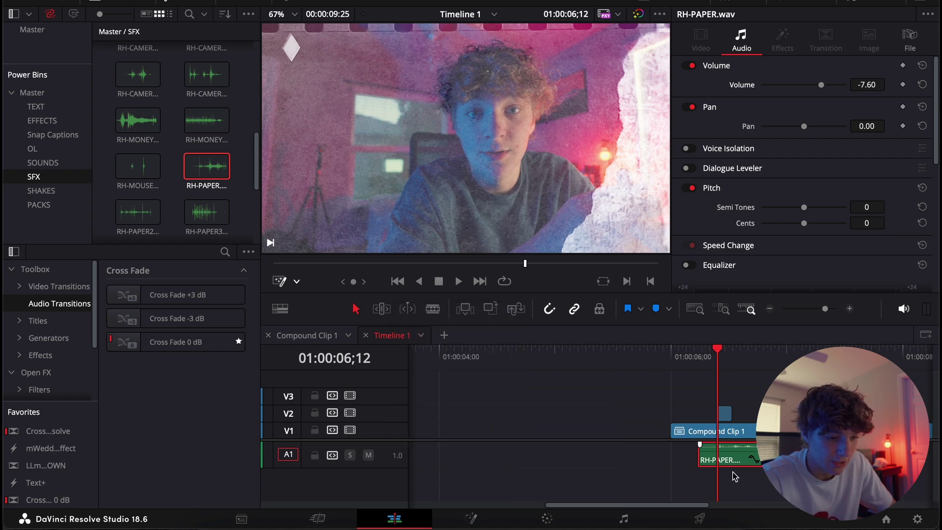
Step: Preview the paper sound with the transition and lower the RH-PAPER.wav volume
key("space")
Step: Replay the film overlay transition together with the paper sound effect
key("space")
left_click_drag(718, 357, 729, 373)
left_click_drag(876, 85, 865, 84)
left_click(718, 358)
left_click(728, 373)
key("space")
key("space")
left_click(718, 361)
key("space")
key("space")
left_click(770, 309)
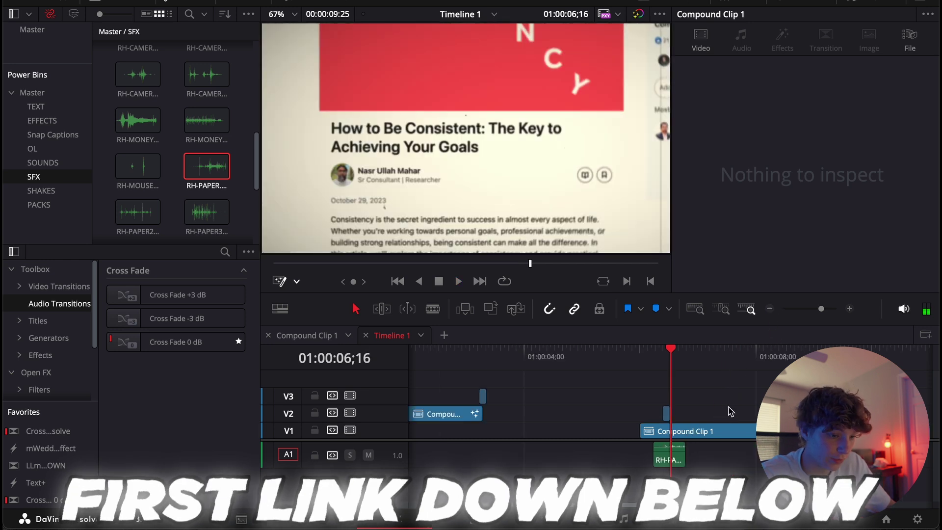
key("space")
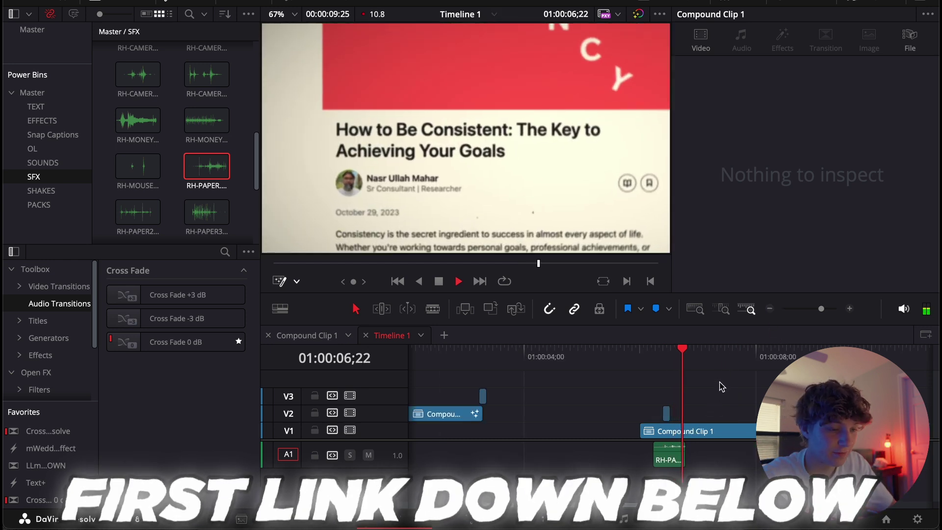